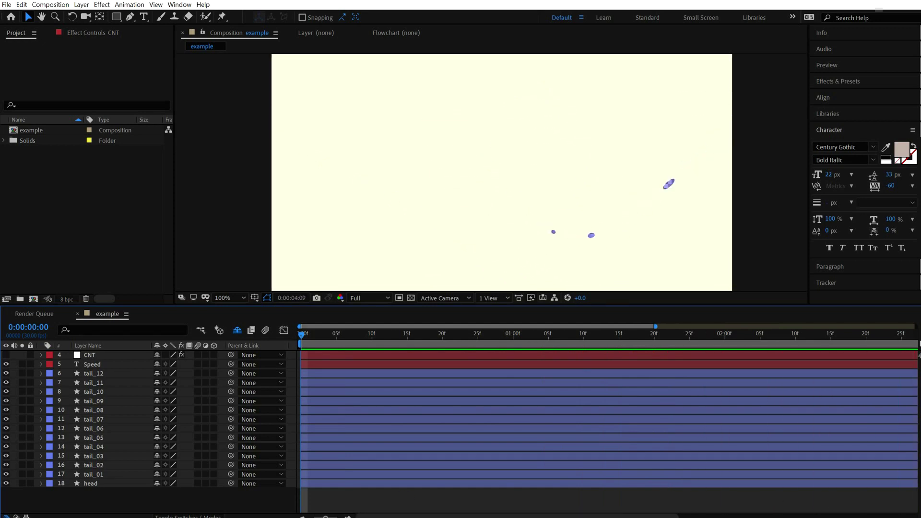
# Try gap values of 0.2 and 0.15 on the CNT layer and lower its scale slider.
pyautogui.click(105, 355)
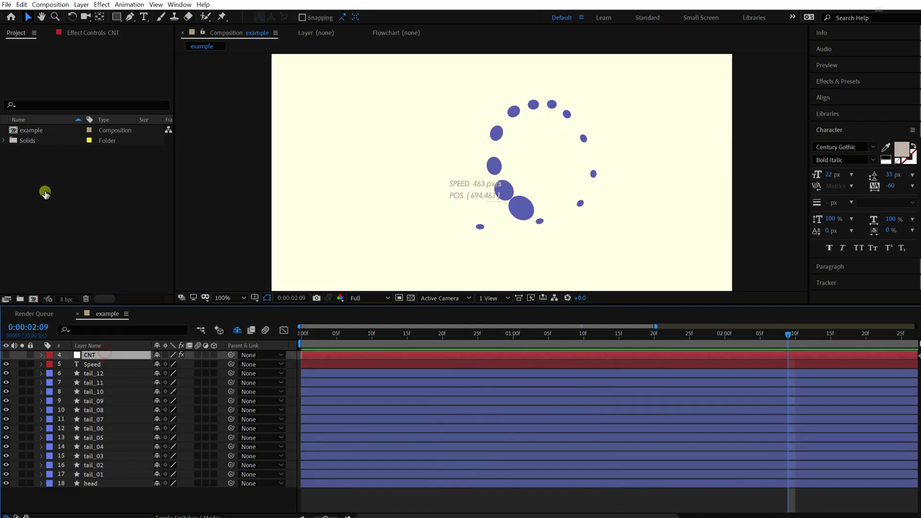
pyautogui.click(90, 33)
pyautogui.write('0.2')
pyautogui.press('Return')
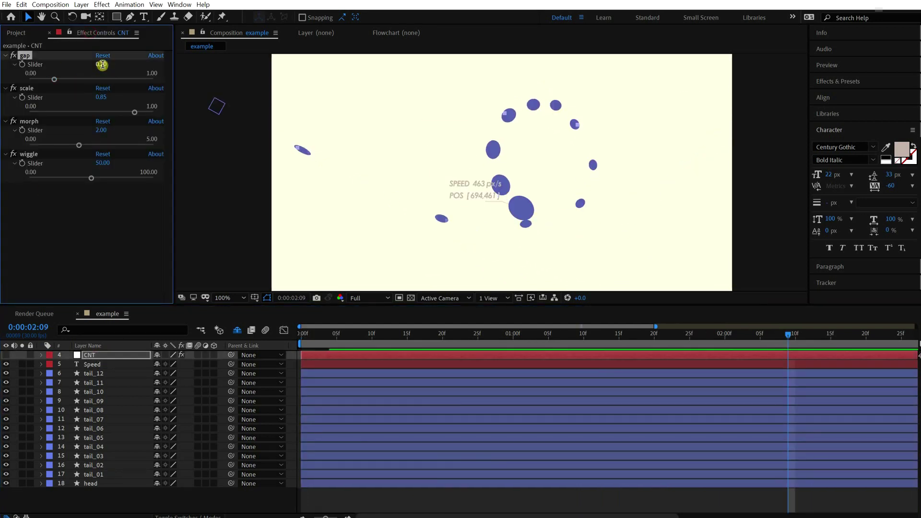
pyautogui.click(102, 65)
pyautogui.write('0')
pyautogui.write('0.15')
pyautogui.press('Return')
pyautogui.moveTo(135, 112); pyautogui.dragTo(97, 113)
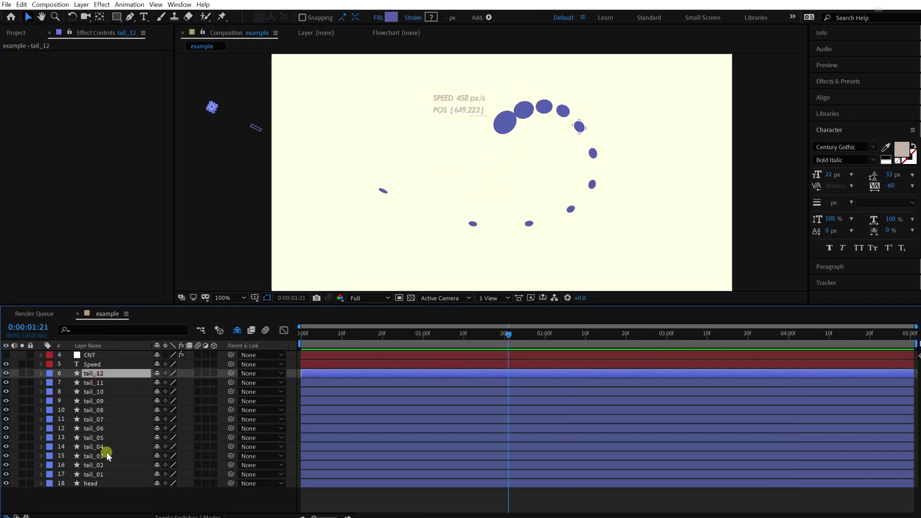
# Delete the tail_02 to tail_12 layers, rebuild the tail by duplicating tail_01 repeatedly, and preview it.
pyautogui.keyDown('shift'); pyautogui.click(124, 456); pyautogui.keyUp('shift')
pyautogui.press('Delete')
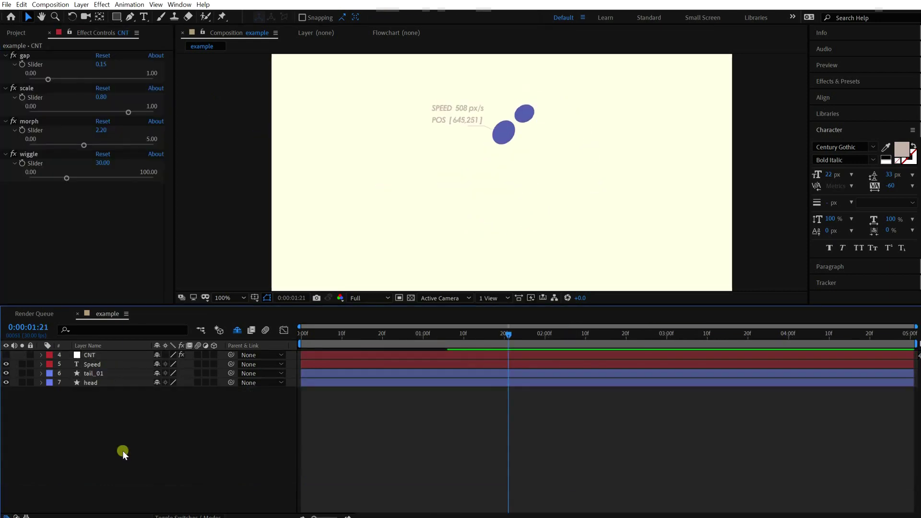
pyautogui.hotkey('ctrl', 'd')
pyautogui.hotkey('ctrl', 'd')
pyautogui.hotkey('ctrl', 'd')
pyautogui.hotkey('ctrl', 'd')
pyautogui.hotkey('ctrl', 'd')
pyautogui.hotkey('ctrl', 'd')
pyautogui.hotkey('ctrl', 'd')
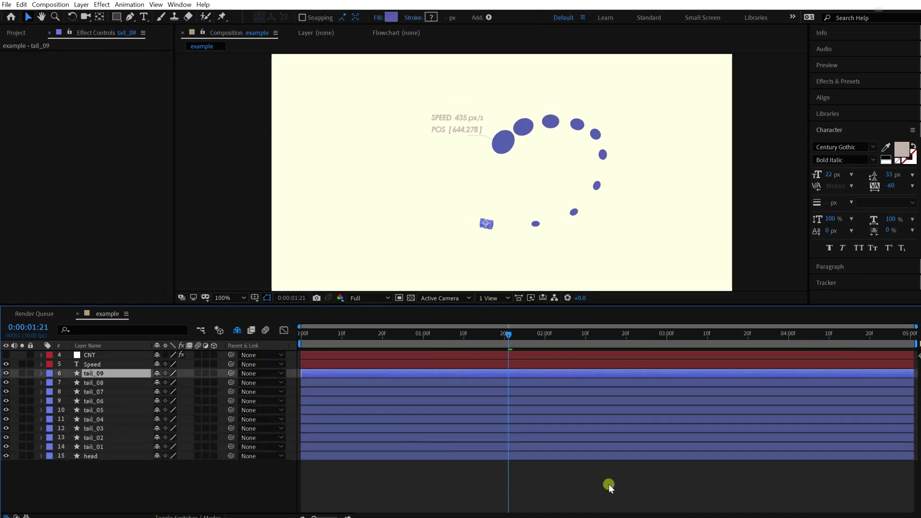
pyautogui.hotkey('ctrl', 'd')
pyautogui.hotkey('ctrl', 'd')
pyautogui.hotkey('ctrl', 'd')
pyautogui.hotkey('ctrl', 'd')
pyautogui.hotkey('ctrl', 'd')
pyautogui.press('space')
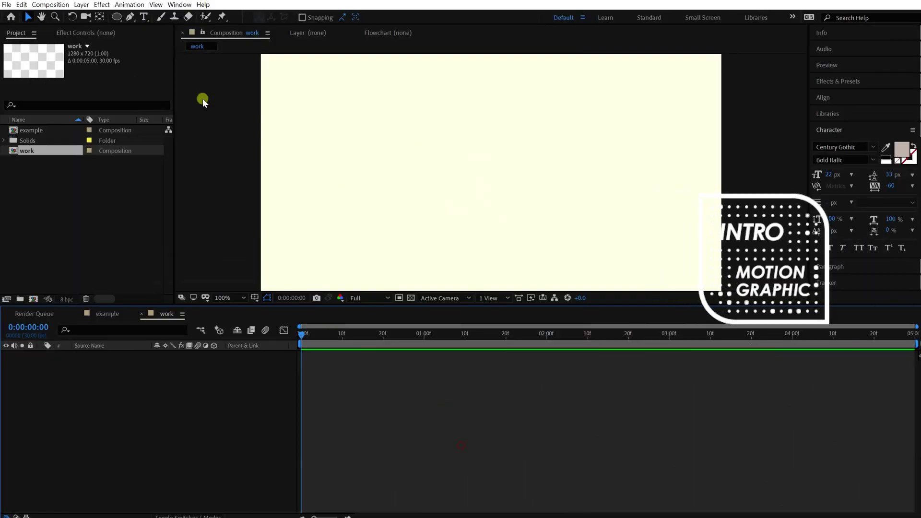
# Add an ellipse shape layer to the work composition and resize its ellipse path to a circle about 80 px across.
pyautogui.doubleClick(118, 17)
pyautogui.click(60, 374)
pyautogui.click(70, 383)
pyautogui.click(166, 391)
pyautogui.write('60')
pyautogui.press('Tab')
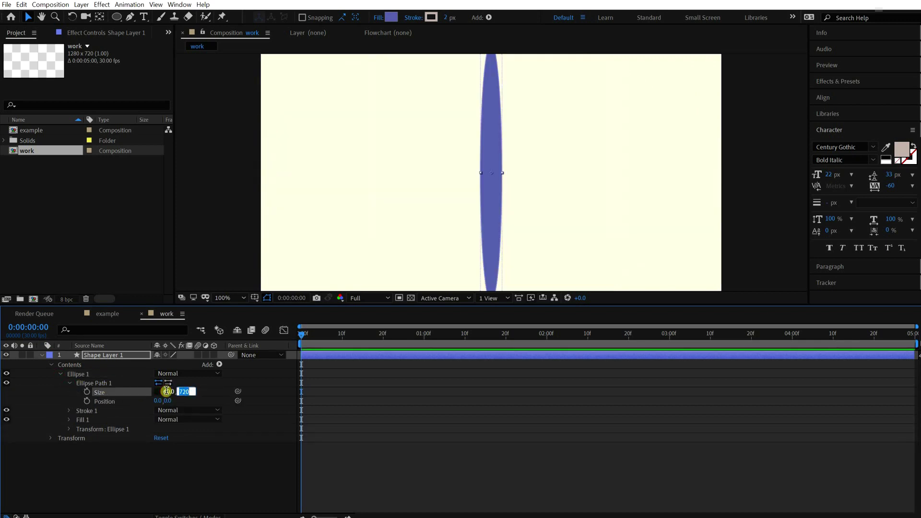
pyautogui.write('80')
pyautogui.press('Return')
# Keyframe the circle's position at 0, 1:10, 2:04, 3:00 and 4:00 to move it across the composition.
pyautogui.click(348, 407)
pyautogui.press('u')
pyautogui.moveTo(491, 183); pyautogui.dragTo(518, 240)
pyautogui.hotkey('alt', 'shift', 'p')
pyautogui.click(465, 335)
pyautogui.moveTo(574, 335); pyautogui.dragTo(563, 336)
pyautogui.moveTo(513, 241); pyautogui.dragTo(779, 116)
pyautogui.click(669, 334)
pyautogui.click(791, 333)
# Adjust the middle position points and their tangent handles so the motion path forms a smooth round loop.
pyautogui.moveTo(517, 134); pyautogui.dragTo(502, 126)
pyautogui.moveTo(504, 126); pyautogui.dragTo(553, 129)
pyautogui.moveTo(506, 237); pyautogui.dragTo(487, 233)
pyautogui.moveTo(534, 230); pyautogui.dragTo(588, 248)
pyautogui.moveTo(553, 130); pyautogui.dragTo(574, 114)
pyautogui.moveTo(473, 130); pyautogui.dragTo(425, 137)
pyautogui.click(519, 237)
pyautogui.moveTo(567, 236); pyautogui.dragTo(642, 232)
pyautogui.moveTo(474, 239); pyautogui.dragTo(438, 247)
pyautogui.moveTo(520, 238); pyautogui.dragTo(557, 225)
pyautogui.moveTo(473, 235); pyautogui.dragTo(469, 252)
# Reposition the motion path's end point outside the frame and adjust its handle for a smooth rising exit curve.
pyautogui.moveTo(779, 116); pyautogui.dragTo(758, 62)
pyautogui.moveTo(725, 90); pyautogui.dragTo(739, 113)
pyautogui.moveTo(758, 61); pyautogui.dragTo(758, 79)
pyautogui.moveTo(738, 123); pyautogui.dragTo(683, 77)
pyautogui.moveTo(758, 79); pyautogui.dragTo(766, 75)
pyautogui.moveTo(690, 72); pyautogui.dragTo(679, 79)
pyautogui.moveTo(765, 78); pyautogui.dragTo(782, 76)
# Move the motion path's start point farther outside the frame, adjust its handle, and preview the motion.
pyautogui.click(221, 135)
pyautogui.moveTo(265, 152); pyautogui.dragTo(289, 144)
pyautogui.moveTo(221, 135); pyautogui.dragTo(195, 128)
pyautogui.moveTo(264, 137); pyautogui.dragTo(277, 136)
pyautogui.click(608, 421)
pyautogui.press('space')
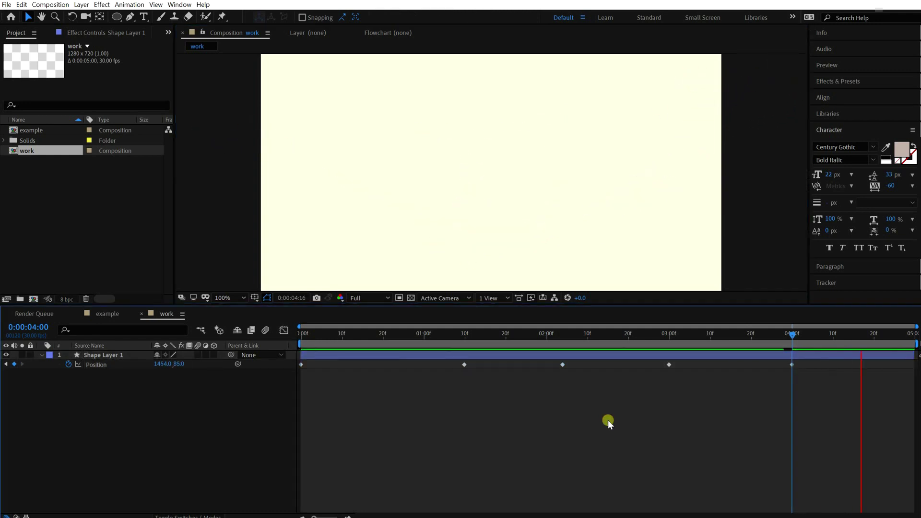
pyautogui.press('space')
# Retime the inner position keyframes and compress the whole keyframe sequence to end before four seconds.
pyautogui.moveTo(464, 365); pyautogui.dragTo(432, 365)
pyautogui.moveTo(668, 364); pyautogui.dragTo(694, 364)
pyautogui.moveTo(813, 382); pyautogui.dragTo(410, 361)
pyautogui.click(411, 363)
# In the Position speed graph, raise the start and end speeds to about 1800 px/sec and ease toward the slower middle.
pyautogui.hotkey('shift', 'F3')
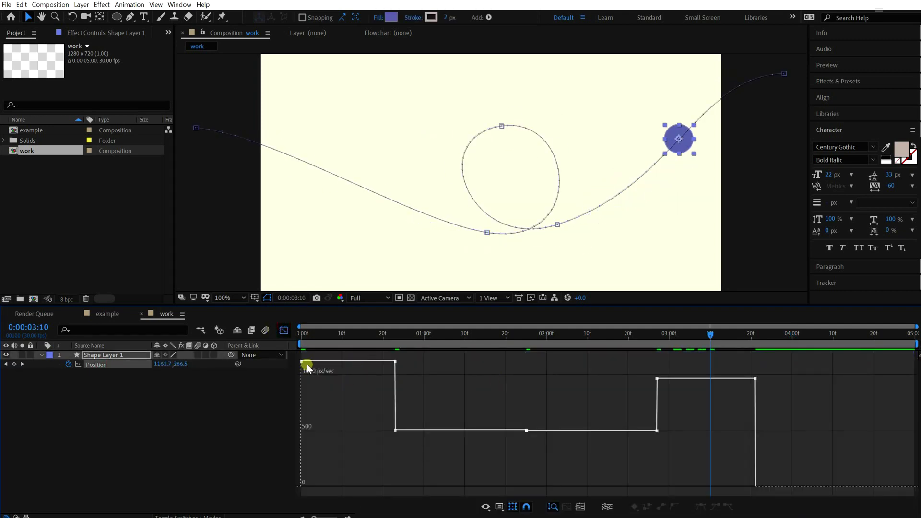
pyautogui.moveTo(302, 361); pyautogui.dragTo(298, 307)
pyautogui.moveTo(395, 410); pyautogui.dragTo(374, 452)
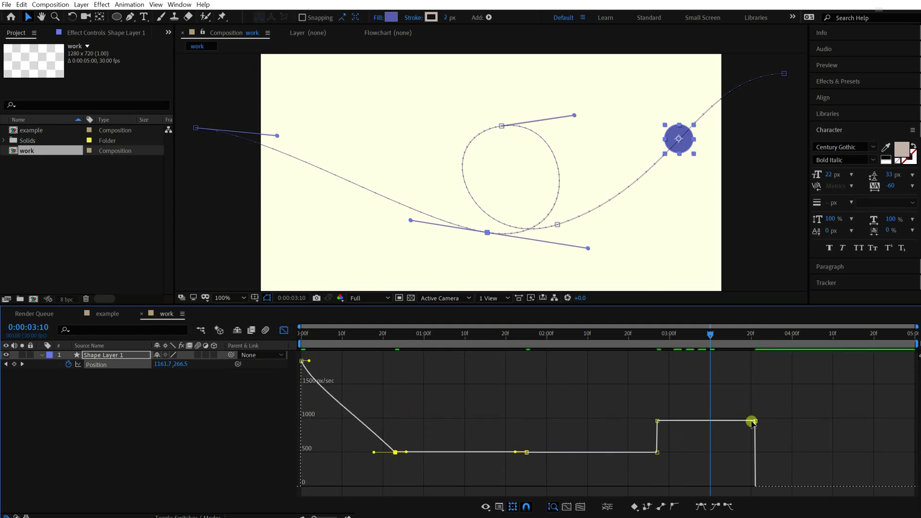
pyautogui.moveTo(753, 422); pyautogui.dragTo(754, 361)
pyautogui.moveTo(658, 422); pyautogui.dragTo(687, 453)
# Lower the third position keyframe's outgoing speed to about 300 px/sec and shift the fourth keyframe two frames later.
pyautogui.click(631, 452)
pyautogui.click(529, 480)
pyautogui.click(526, 453)
pyautogui.moveTo(526, 454); pyautogui.dragTo(554, 465)
pyautogui.click(600, 335)
pyautogui.moveTo(619, 425); pyautogui.dragTo(672, 475)
pyautogui.hotkey('alt', 'Right')
pyautogui.hotkey('alt', 'Right')
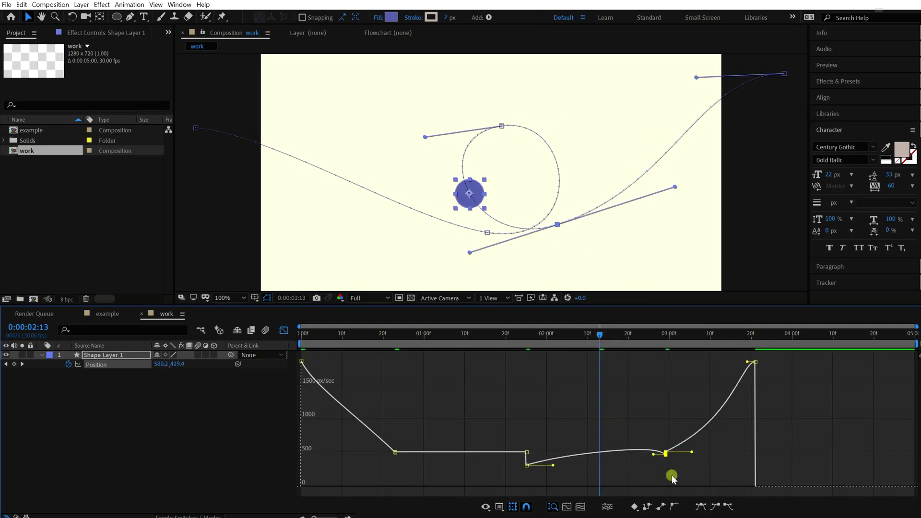
# Shift the second and third position keyframes three frames earlier.
pyautogui.moveTo(559, 429); pyautogui.dragTo(370, 475)
pyautogui.hotkey('alt', 'Left')
pyautogui.hotkey('alt', 'Left')
pyautogui.hotkey('alt', 'Left')
# Refine the speed curve at the first three position keyframes, with a faster start and a slower stretch into the third.
pyautogui.moveTo(338, 426); pyautogui.dragTo(377, 458)
pyautogui.moveTo(301, 362); pyautogui.dragTo(303, 340)
pyautogui.moveTo(364, 457); pyautogui.dragTo(365, 449)
pyautogui.moveTo(394, 457); pyautogui.dragTo(392, 450)
pyautogui.moveTo(505, 458); pyautogui.dragTo(488, 469)
pyautogui.moveTo(393, 449); pyautogui.dragTo(394, 444)
pyautogui.moveTo(488, 469); pyautogui.dragTo(479, 469)
pyautogui.click(383, 449)
pyautogui.moveTo(364, 449); pyautogui.dragTo(366, 445)
# Smooth the speed curve at the fourth position keyframe, raise the final speed, and preview the motion outside the graph editor.
pyautogui.click(665, 460)
pyautogui.moveTo(655, 461); pyautogui.dragTo(693, 450)
pyautogui.moveTo(747, 381); pyautogui.dragTo(746, 370)
pyautogui.click(690, 398)
pyautogui.click(284, 330)
pyautogui.click(444, 442)
pyautogui.press('space')
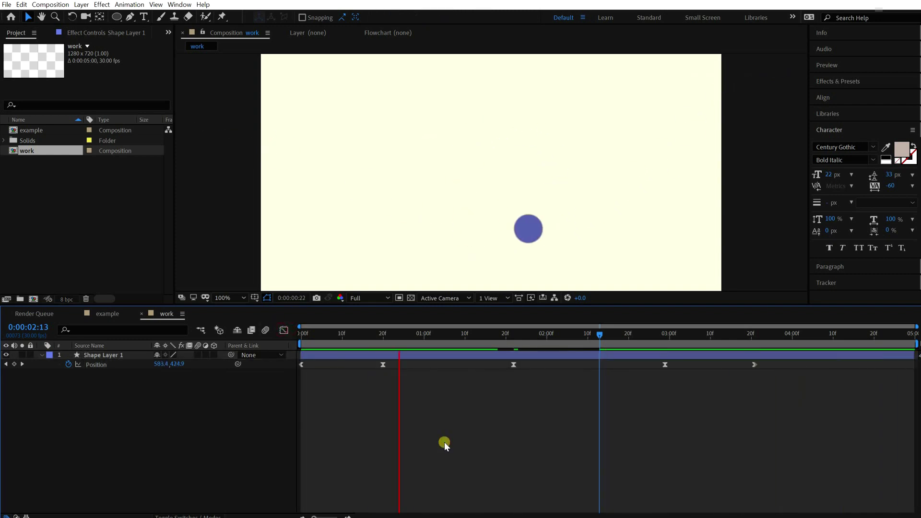
# Shift the second position keyframe two frames earlier and the fourth keyframe one frame later.
pyautogui.click(359, 335)
pyautogui.click(358, 355)
pyautogui.moveTo(307, 336); pyautogui.dragTo(334, 336)
pyautogui.moveTo(372, 359); pyautogui.dragTo(394, 375)
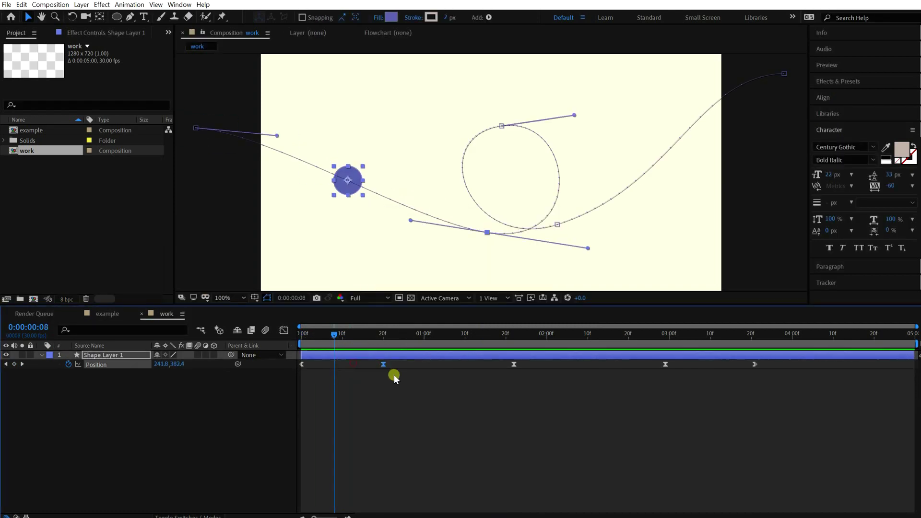
pyautogui.hotkey('alt', 'Left')
pyautogui.hotkey('alt', 'Left')
pyautogui.moveTo(641, 363); pyautogui.dragTo(679, 382)
pyautogui.hotkey('alt', 'Right')
pyautogui.click(679, 384)
# Try stretching the circle to a scale of about 158% by 67% at frame 0:00:00:11.
pyautogui.click(413, 352)
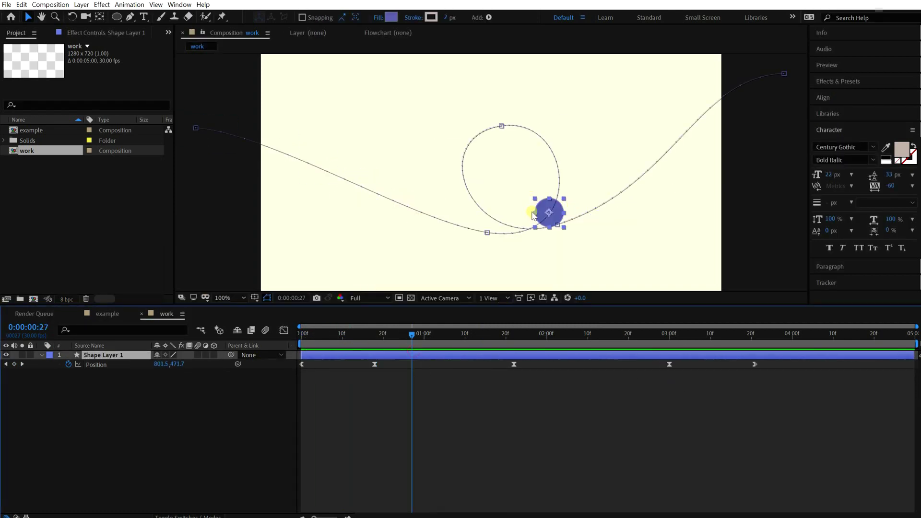
pyautogui.press('s')
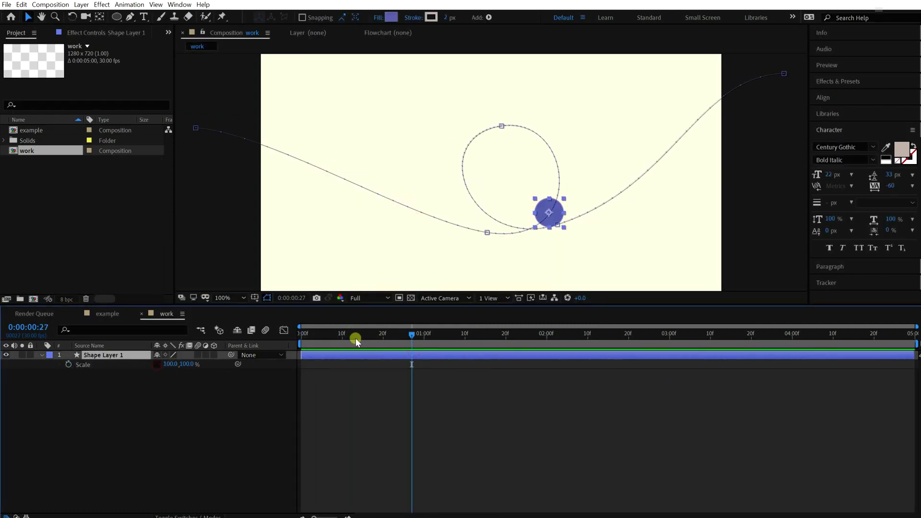
pyautogui.moveTo(356, 339); pyautogui.dragTo(344, 336)
pyautogui.moveTo(174, 364); pyautogui.dragTo(194, 364)
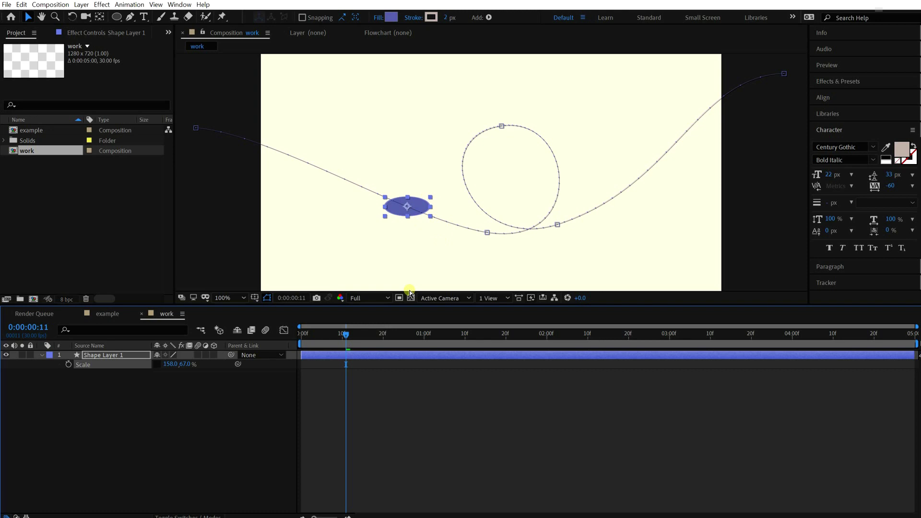
# Set Shape Layer 1's auto-orientation to Orient Along Path.
pyautogui.moveTo(409, 305); pyautogui.dragTo(412, 123)
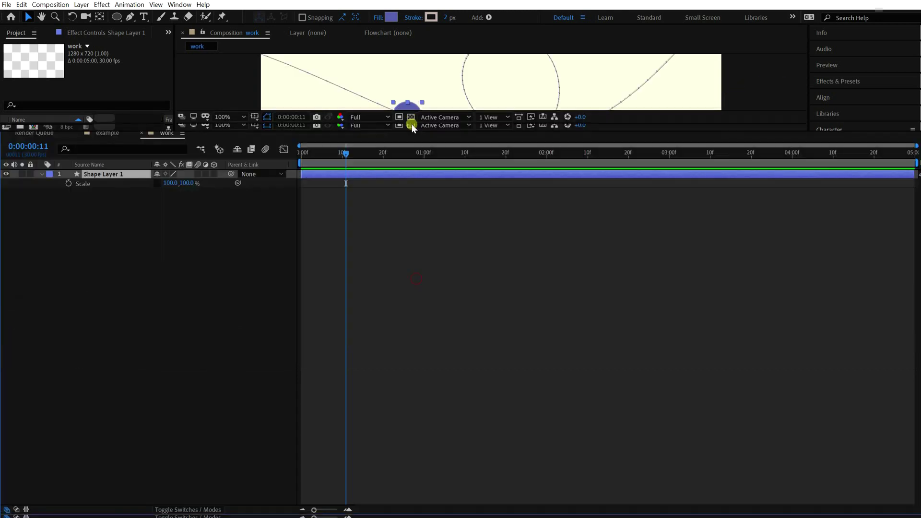
pyautogui.rightClick(122, 173)
pyautogui.moveTo(181, 229)
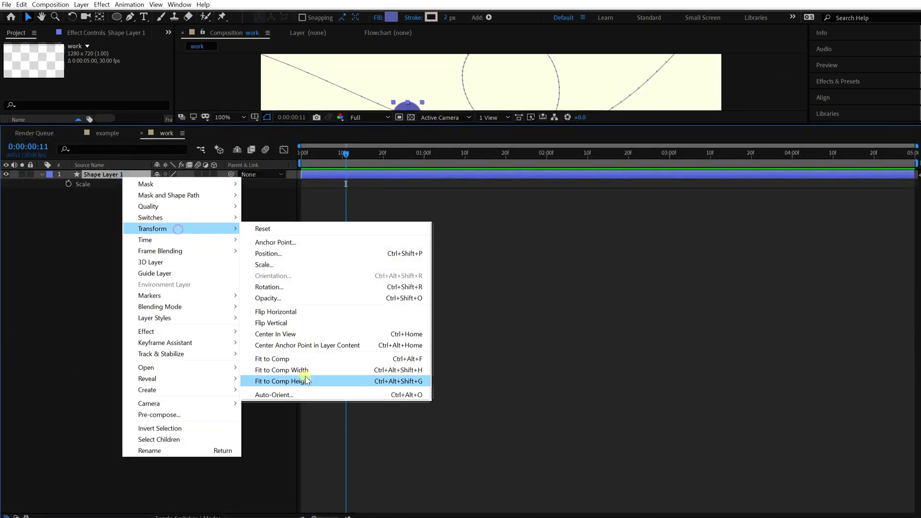
pyautogui.click(270, 396)
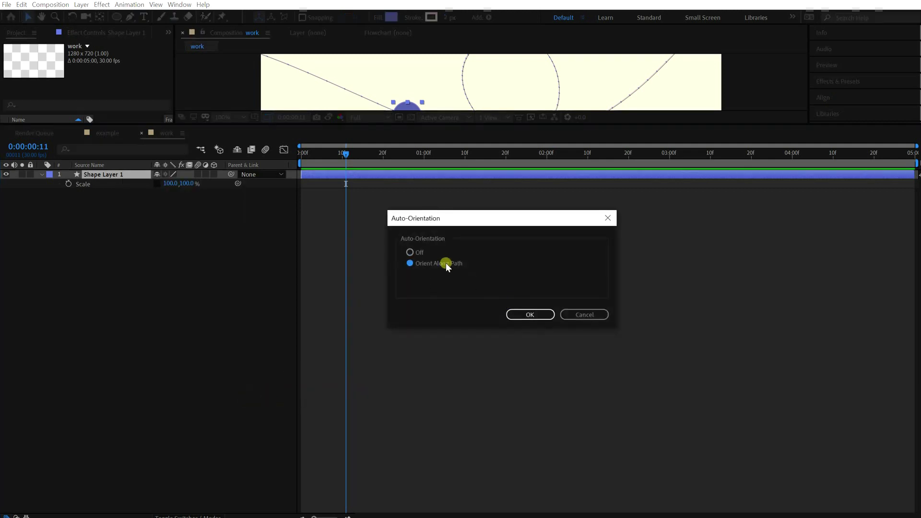
pyautogui.click(520, 313)
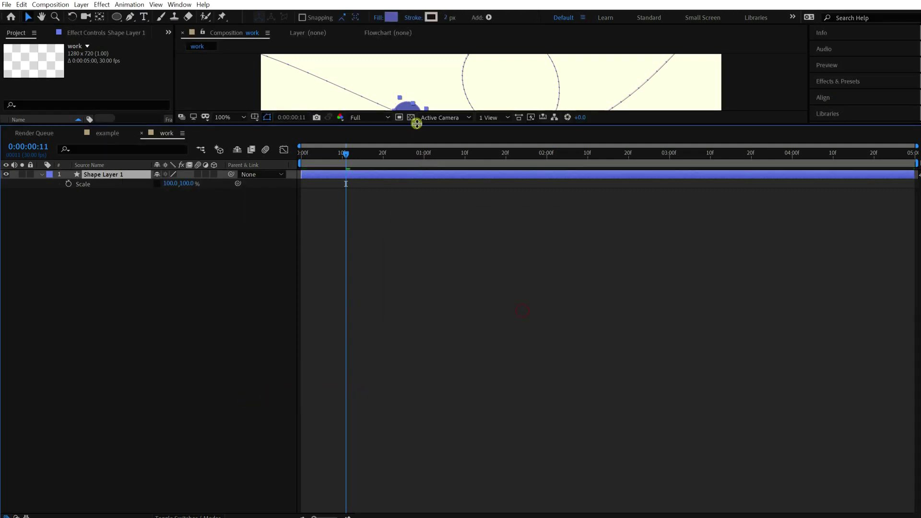
pyautogui.moveTo(416, 124); pyautogui.dragTo(408, 337)
# Step through the animation to examine how the circle rotates along the motion path.
pyautogui.press('pageup')
pyautogui.press('pageup')
pyautogui.press('pageup')
pyautogui.press('pageup')
pyautogui.press('pageup')
pyautogui.press('pageup')
pyautogui.press('pageup')
pyautogui.hotkey('shift', 'pagedown')
pyautogui.hotkey('shift', 'pagedown')
pyautogui.hotkey('shift', 'pagedown')
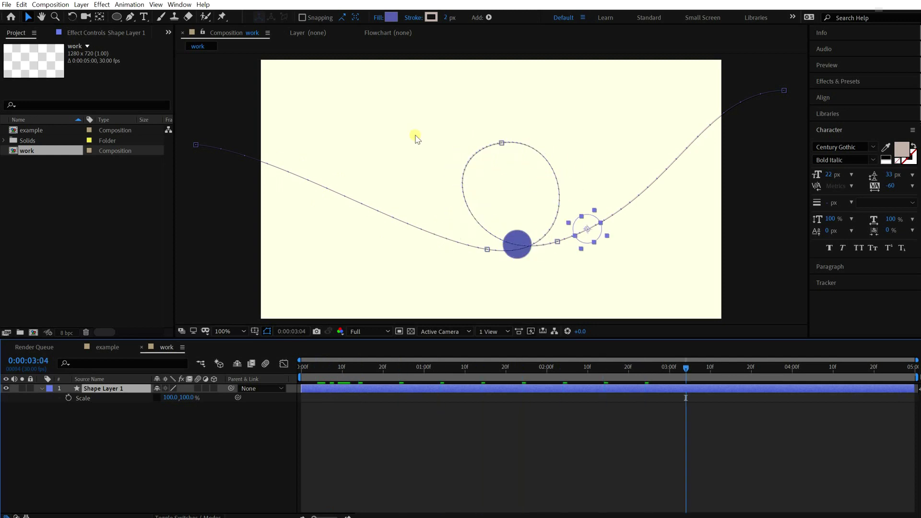
# Enable an expression on Shape Layer 1's Scale property and enlarge the expression editing area.
pyautogui.moveTo(379, 370); pyautogui.dragTo(326, 370)
pyautogui.click(100, 388)
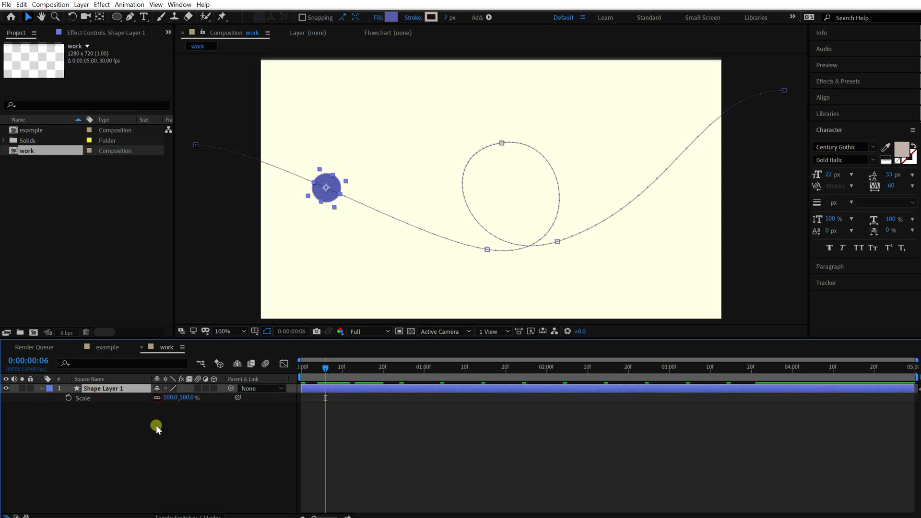
pyautogui.keyDown('alt'); pyautogui.click(69, 397); pyautogui.keyUp('alt')
pyautogui.moveTo(383, 413); pyautogui.dragTo(385, 433)
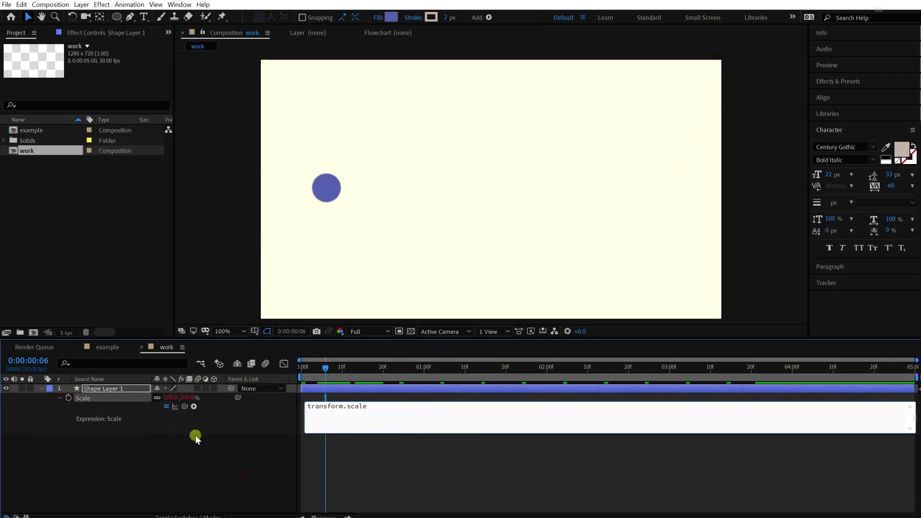
pyautogui.click(175, 426)
# Reveal Position alongside Scale and write the Scale expression as s = transform.position.speed; followed by [value[0], value[1]].
pyautogui.click(129, 388)
pyautogui.hotkey('shift', 'p')
pyautogui.click(380, 420)
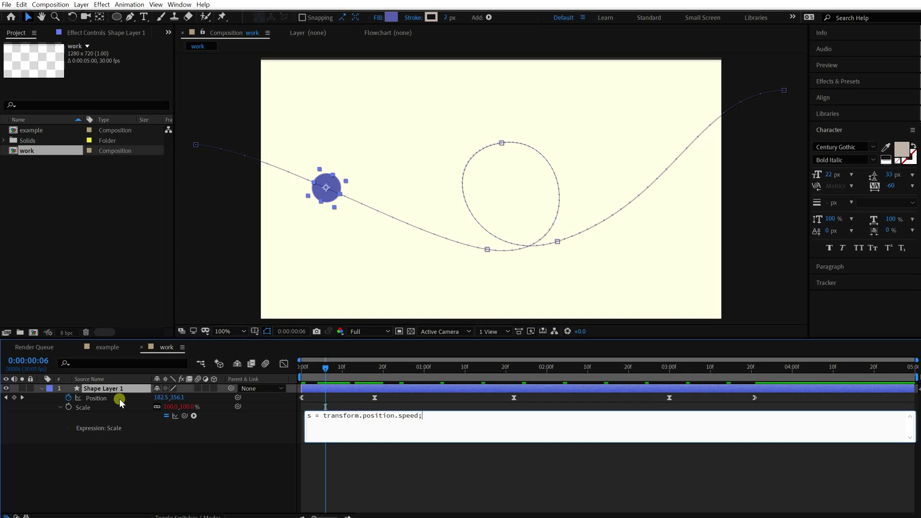
pyautogui.press('Return')
pyautogui.write('[value[0], value[1')
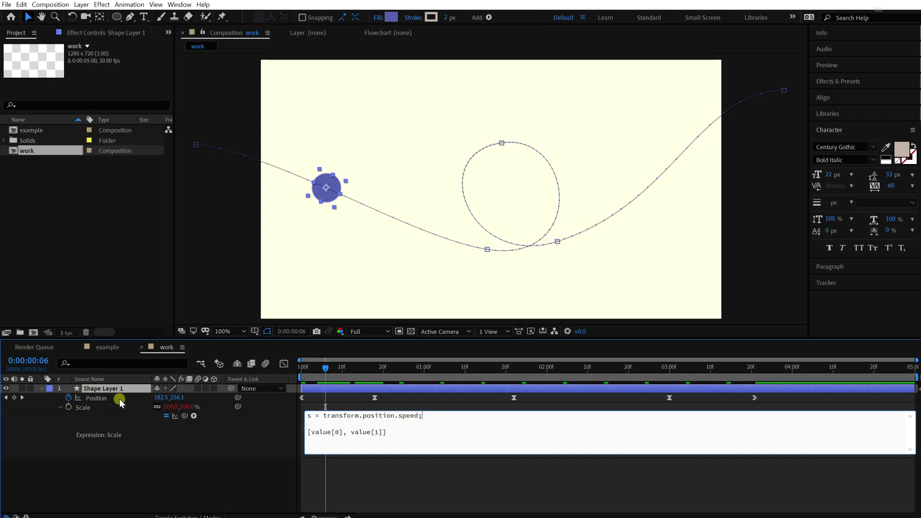
pyautogui.click(120, 402)
pyautogui.click(425, 479)
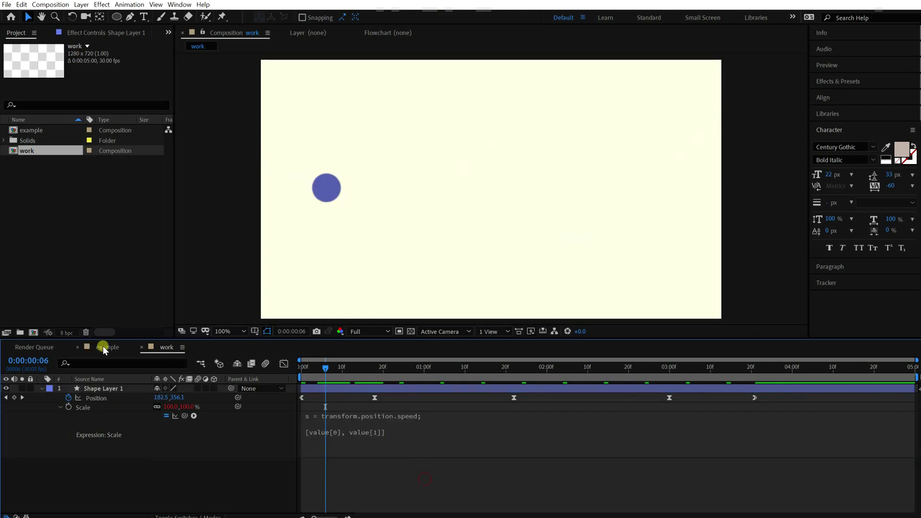
# Multiply the speed variable s by 0.0001 in the Scale expression.
pyautogui.click(103, 348)
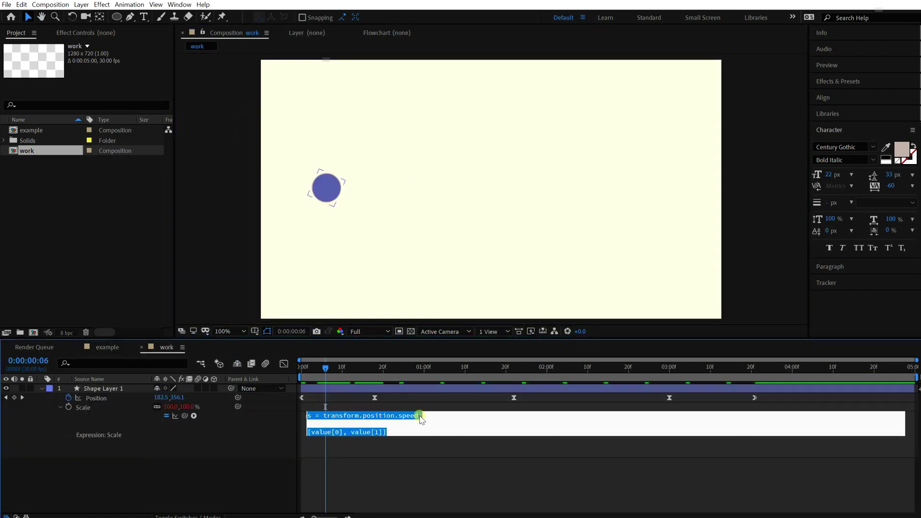
pyautogui.click(420, 415)
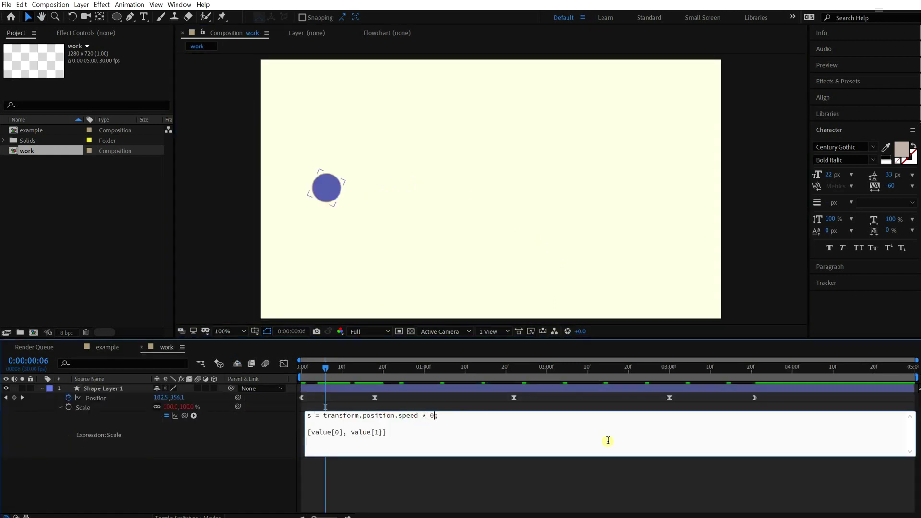
pyautogui.write('* 0.0001')
pyautogui.press('KP_Enter')
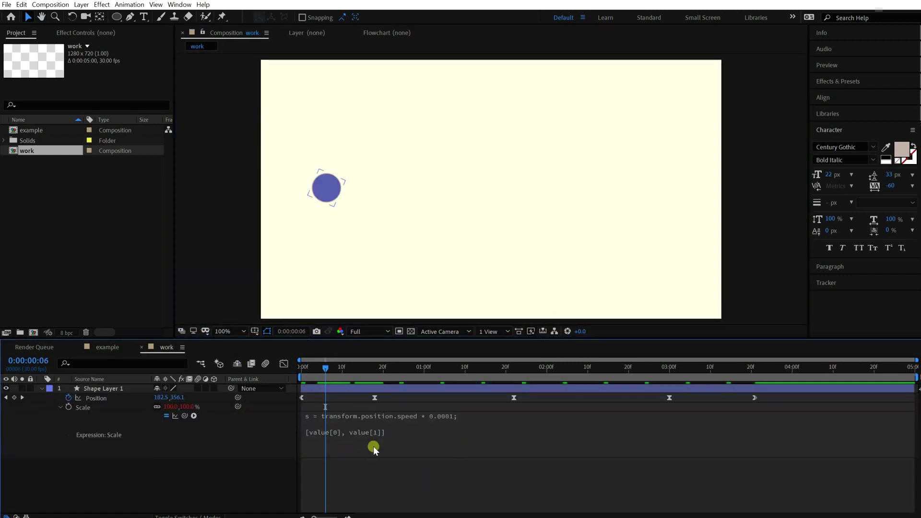
# Change the Scale expression's result to [value[0] * (1 + s), value[1] * (1 - s)].
pyautogui.click(373, 449)
pyautogui.click(344, 432)
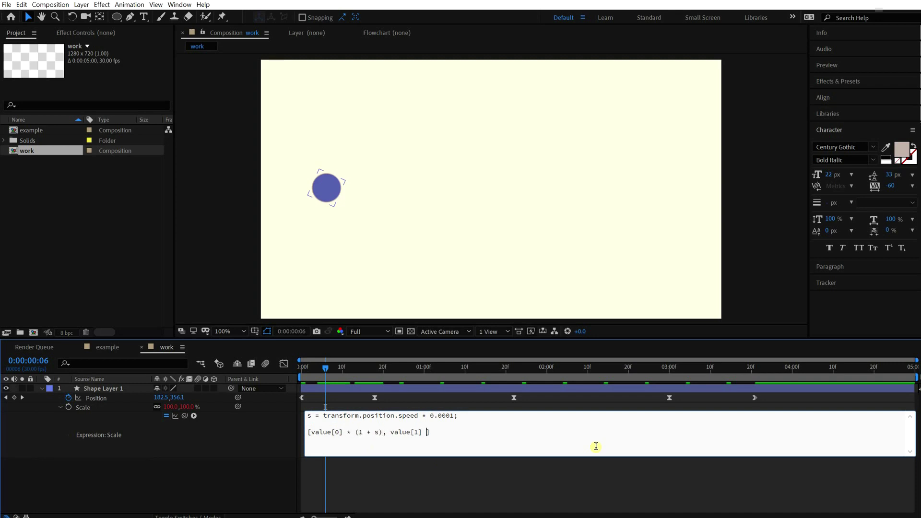
pyautogui.press('KP_Enter')
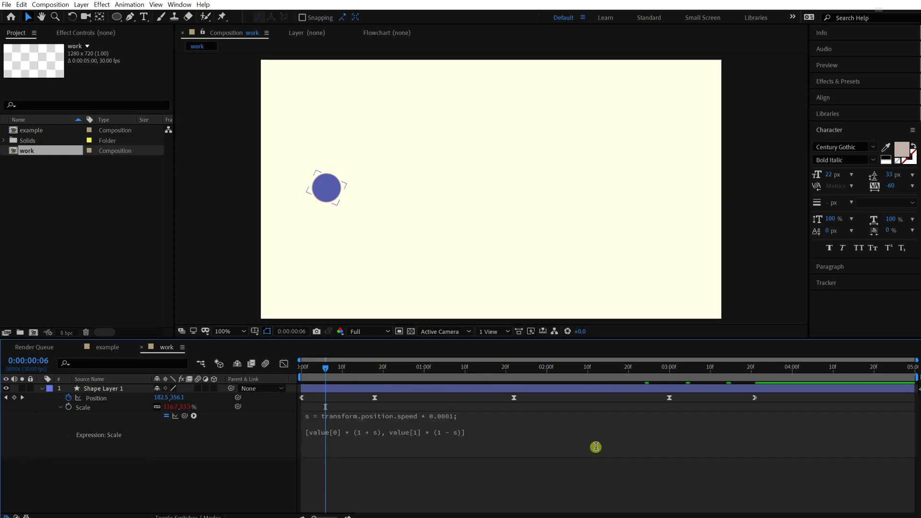
# Check the speed-based stretching, set the speed multiplier to 0.0002 in the Scale expression, and preview the animation.
pyautogui.moveTo(304, 374); pyautogui.dragTo(739, 394)
pyautogui.click(719, 132)
pyautogui.moveTo(298, 374); pyautogui.dragTo(321, 374)
pyautogui.click(418, 416)
pyautogui.click(458, 416)
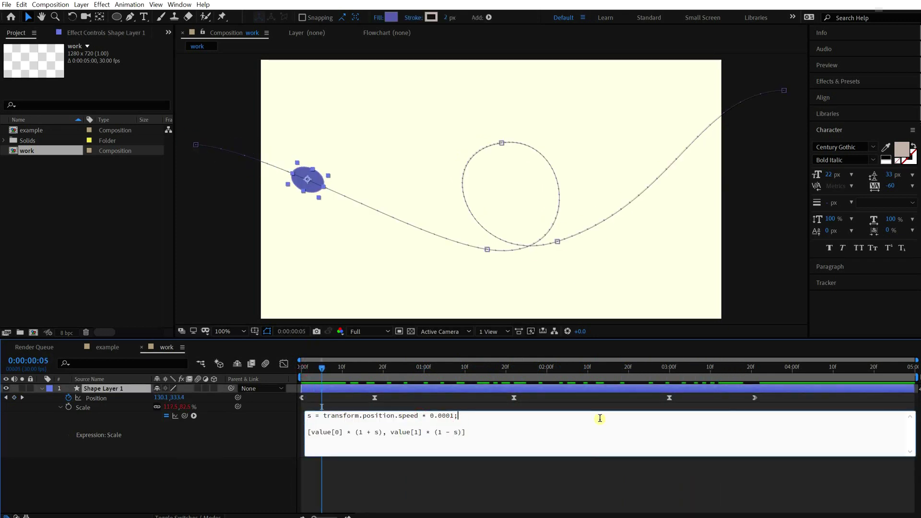
pyautogui.press('KP_Enter')
pyautogui.press('space')
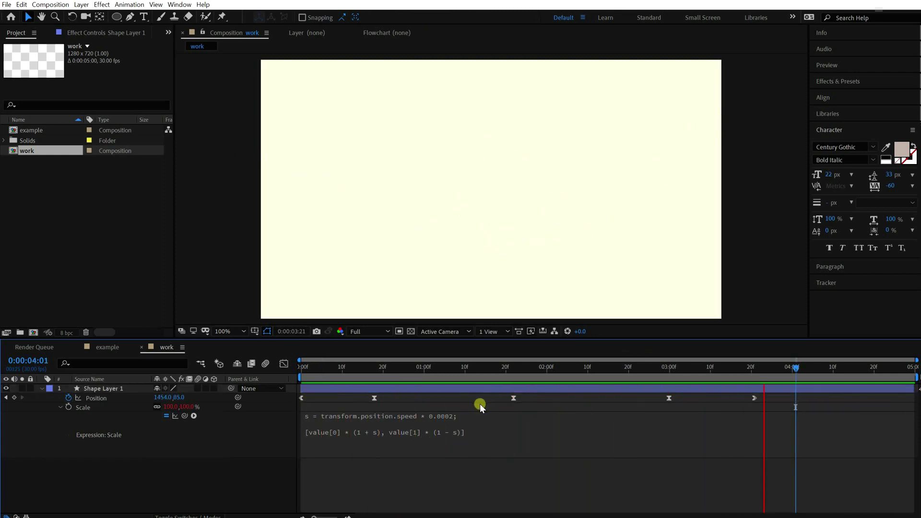
# Select the shape layer and add a Scale keyframe at 0:00:01:22.
pyautogui.moveTo(331, 373); pyautogui.dragTo(254, 373)
pyautogui.click(307, 389)
pyautogui.moveTo(390, 373); pyautogui.dragTo(511, 376)
pyautogui.hotkey('alt', 'shift', 's')
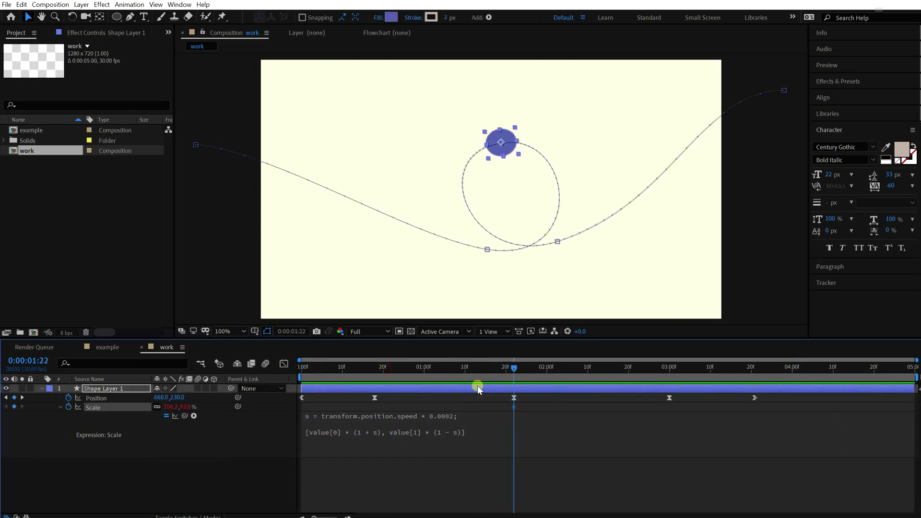
pyautogui.press('Return')
# Keyframe the layer's Scale at 300% at the times of the first and last Position keyframes.
pyautogui.moveTo(307, 373)
pyautogui.mouseDown()
pyautogui.moveTo(353, 373)
pyautogui.moveTo(293, 374)
pyautogui.mouseUp()
pyautogui.click(171, 407)
pyautogui.write('300')
pyautogui.press('Return')
pyautogui.moveTo(515, 374); pyautogui.dragTo(734, 461)
pyautogui.click(171, 407)
pyautogui.write('300')
pyautogui.press('Return')
# Set the first and last Scale keyframes to 250%.
pyautogui.click(171, 406)
pyautogui.write('250')
pyautogui.press('Return')
pyautogui.click(172, 407)
pyautogui.write('250')
pyautogui.press('Return')
# Apply Easy Ease to the Scale keyframes, check the value curves, and preview the animation.
pyautogui.click(284, 363)
pyautogui.click(513, 490)
pyautogui.press('F9')
pyautogui.click(755, 393)
pyautogui.click(301, 392)
pyautogui.moveTo(336, 408); pyautogui.dragTo(315, 441)
pyautogui.moveTo(303, 368); pyautogui.dragTo(787, 403)
pyautogui.click(283, 364)
pyautogui.click(524, 496)
pyautogui.press('space')
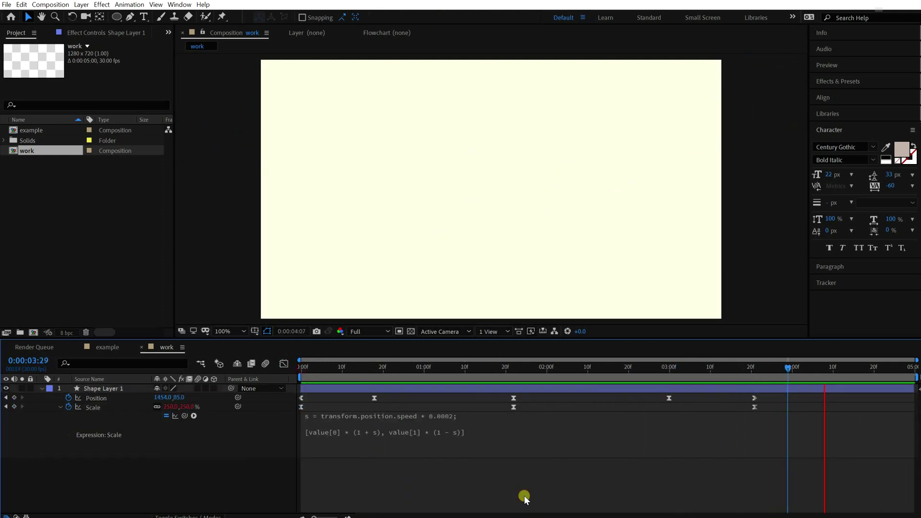
# Move the second Position keyframe one frame earlier and the fourth one frame later, and preview the animation.
pyautogui.press('space')
pyautogui.moveTo(382, 395); pyautogui.dragTo(366, 405)
pyautogui.hotkey('alt', 'Left')
pyautogui.moveTo(653, 393); pyautogui.dragTo(677, 408)
pyautogui.hotkey('alt', 'Right')
pyautogui.press('space')
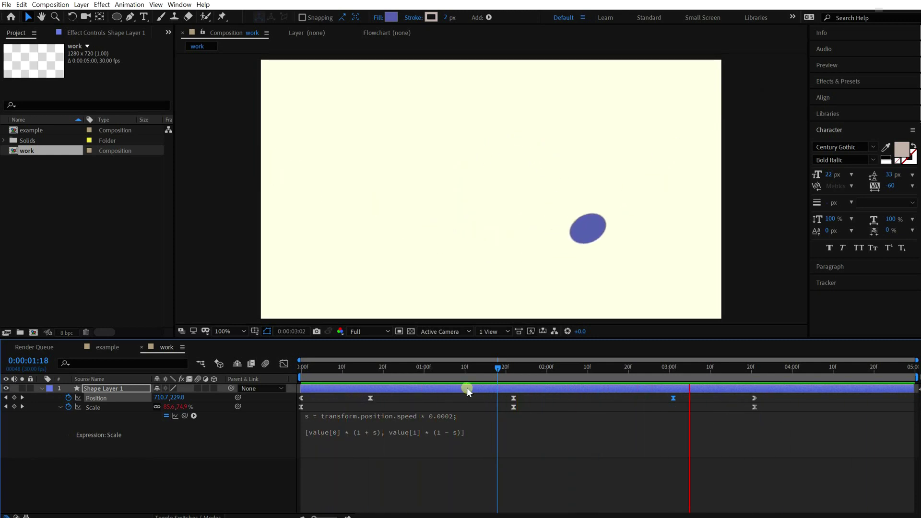
# Collapse the shape layer's properties and rename the layer as head.
pyautogui.press('space')
pyautogui.press('u')
pyautogui.click(109, 389)
pyautogui.press('Return')
pyautogui.write('head')
pyautogui.press('Return')
# Duplicate the head layer and rename the copy as tail_01.
pyautogui.hotkey('ctrl', 'd')
pyautogui.click(372, 372)
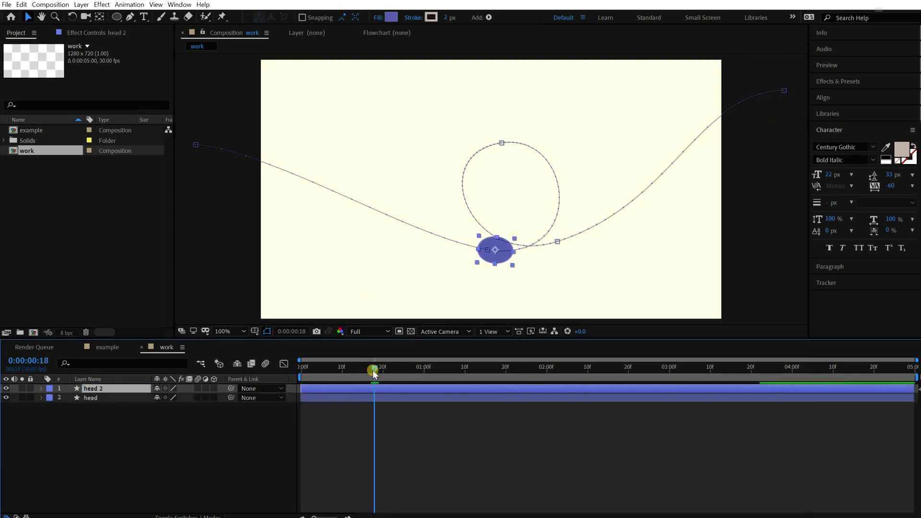
pyautogui.click(91, 390)
pyautogui.press('Return')
pyautogui.write('tail_01')
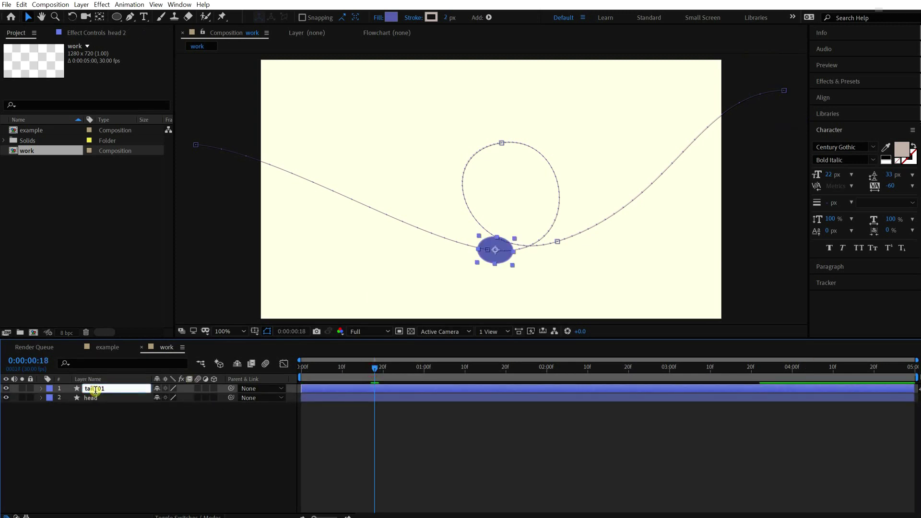
pyautogui.press('Return')
# Remove tail_01's Position and Scale animation and write the Position expression thisComp.layer(index + 1).transform.position.valueAtTime(time - 0.2);.
pyautogui.click(42, 388)
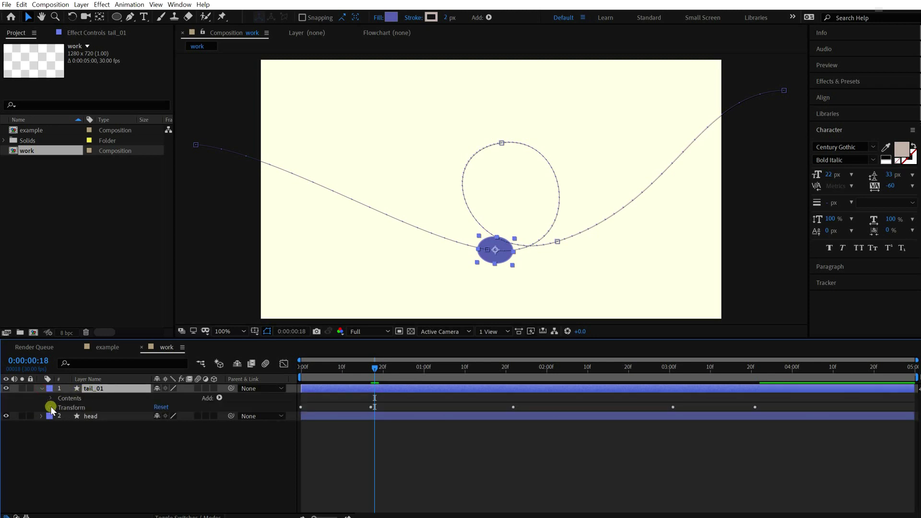
pyautogui.press('u')
pyautogui.click(68, 398)
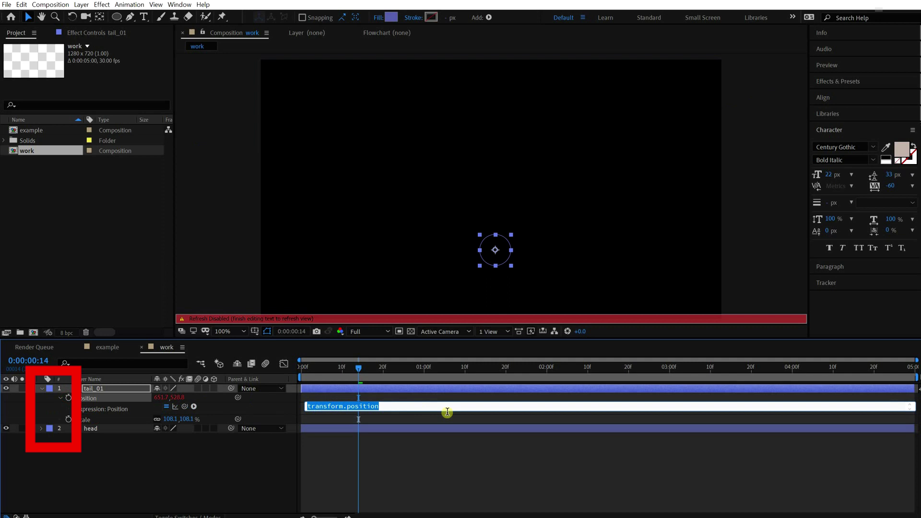
pyautogui.write('thisComp.layer(index + 1).')
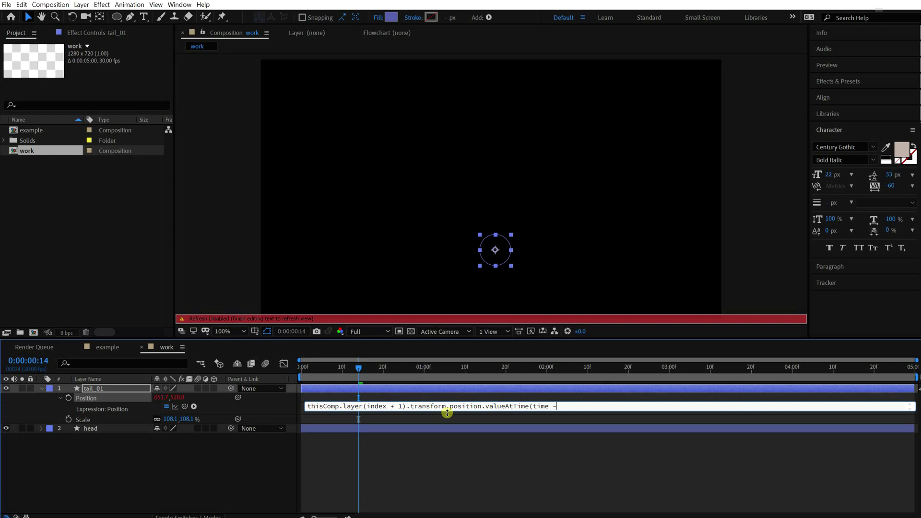
pyautogui.click(447, 412)
pyautogui.click(472, 485)
pyautogui.moveTo(358, 383); pyautogui.dragTo(379, 380)
# Copy tail_01's Position expression to its Scale, replace position with scale in it, and check the motion.
pyautogui.click(478, 409)
pyautogui.hotkey('ctrl', 'c')
pyautogui.click(315, 467)
pyautogui.keyDown('alt'); pyautogui.click(68, 420); pyautogui.keyUp('alt')
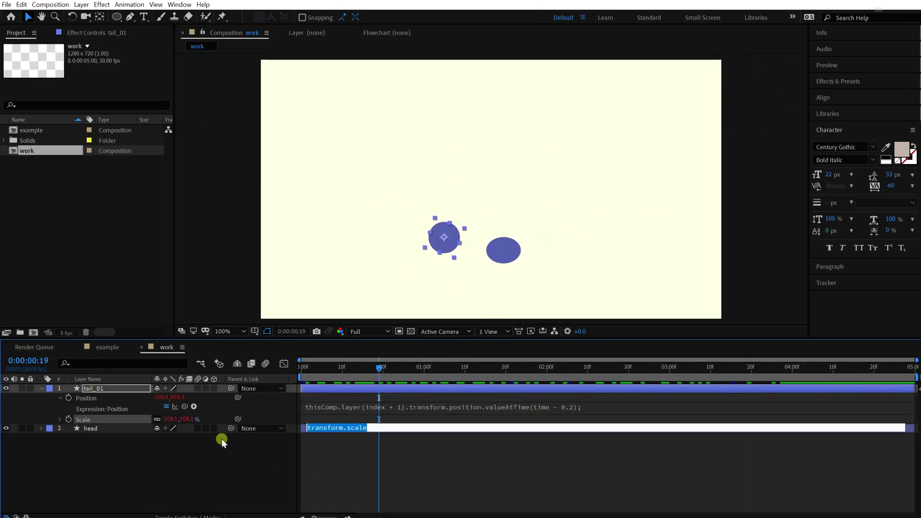
pyautogui.hotkey('ctrl', 'v')
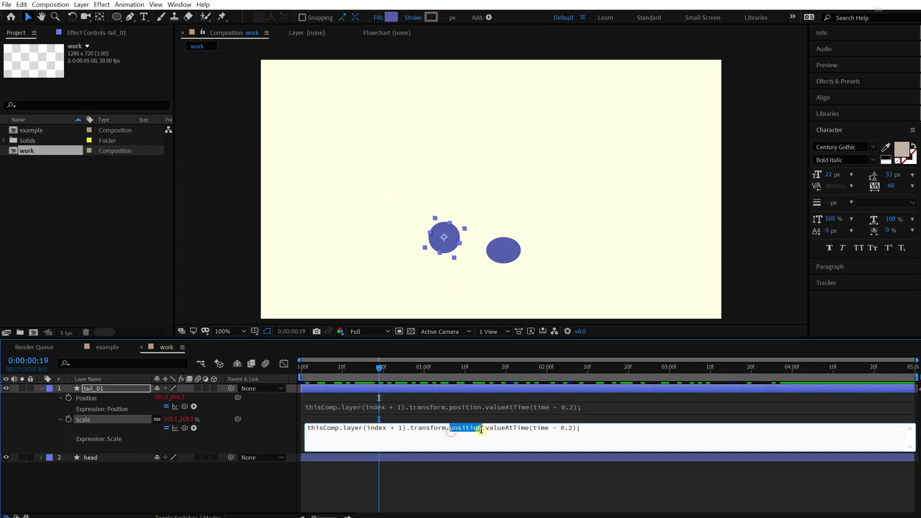
pyautogui.write('scale')
pyautogui.press('KP_Enter')
pyautogui.click(498, 488)
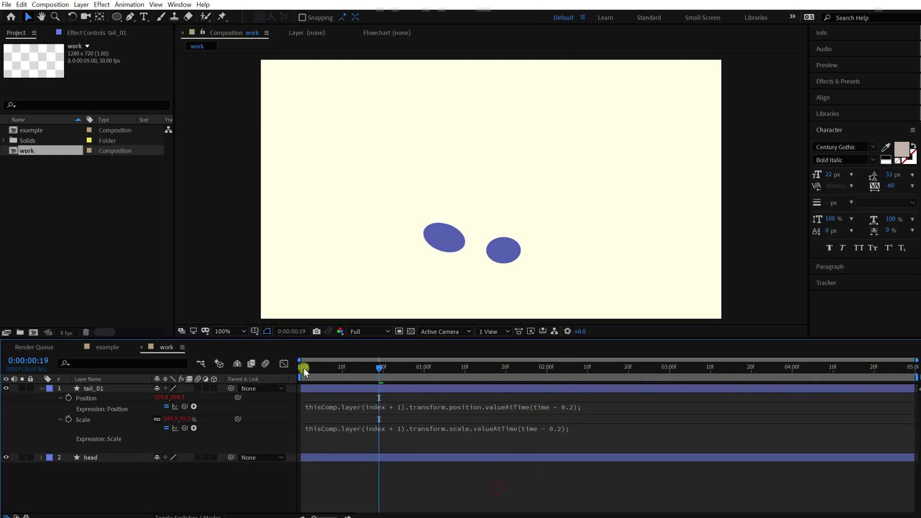
pyautogui.moveTo(299, 372); pyautogui.dragTo(376, 412)
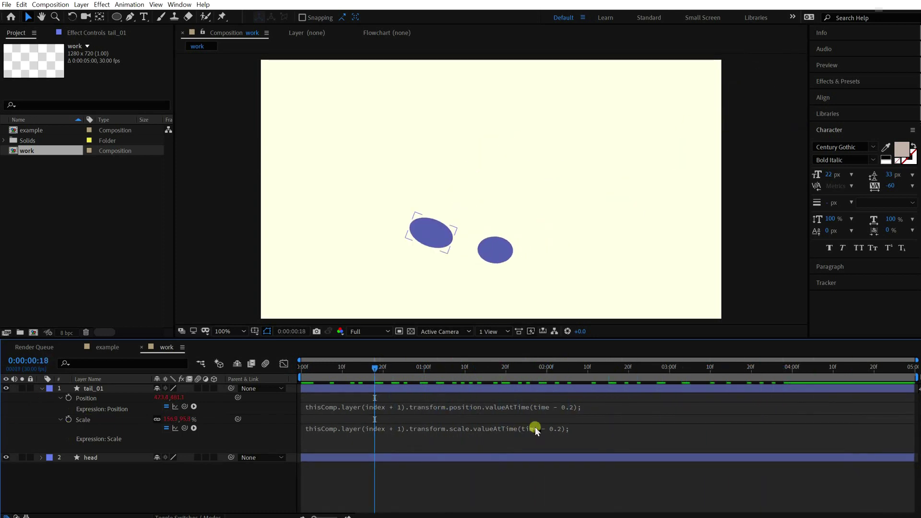
# Multiply the result of tail_01's Scale expression by .9.
pyautogui.click(535, 428)
pyautogui.click(564, 428)
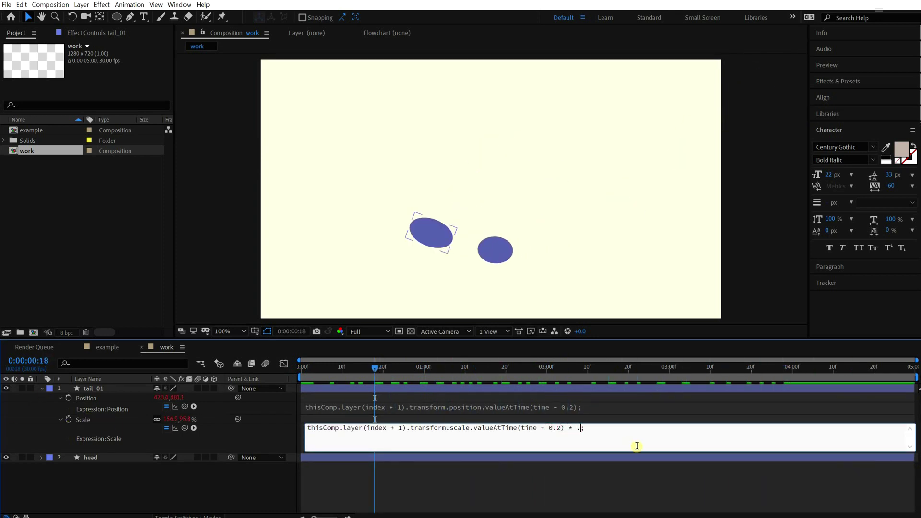
pyautogui.write('* .9')
pyautogui.press('KP_Enter')
# Change the multiplier in tail_01's Scale expression to .85, collapse the layer properties, and preview the animation.
pyautogui.click(600, 428)
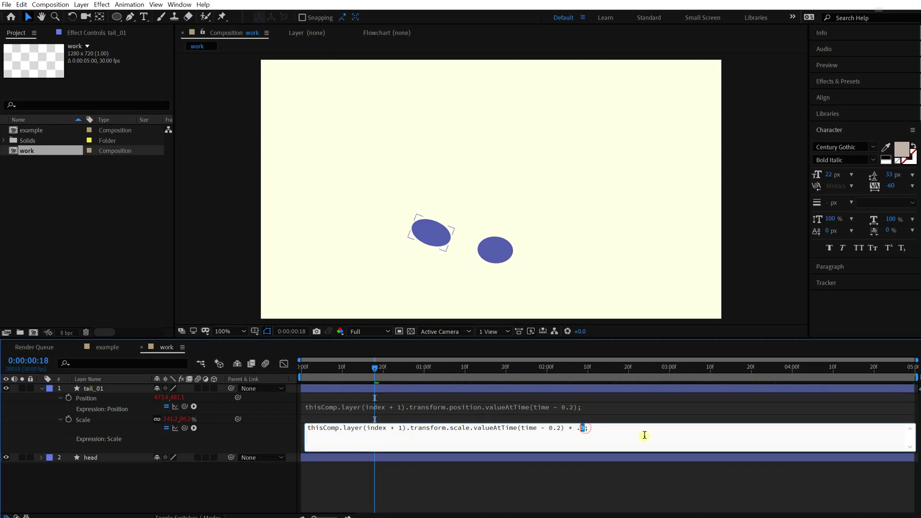
pyautogui.write('85')
pyautogui.press('KP_Enter')
pyautogui.click(616, 474)
pyautogui.press('u')
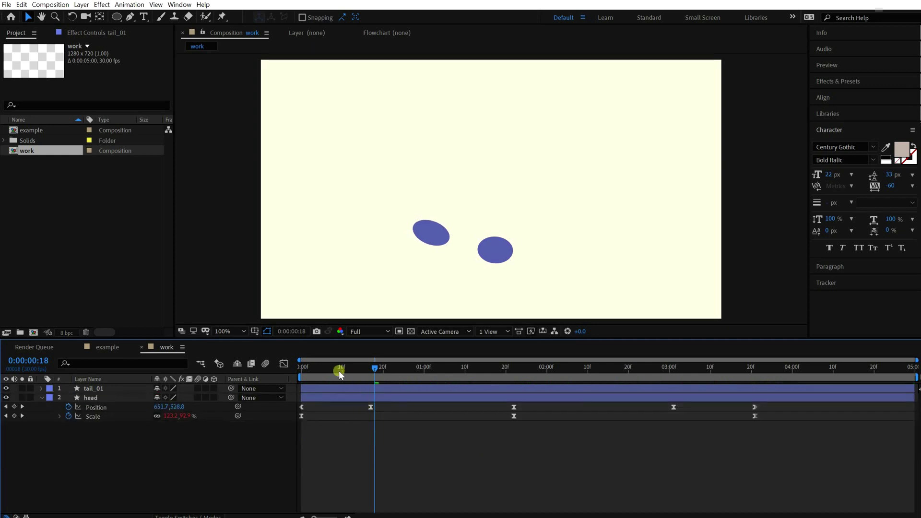
pyautogui.click(338, 371)
pyautogui.press('u')
pyautogui.press('space')
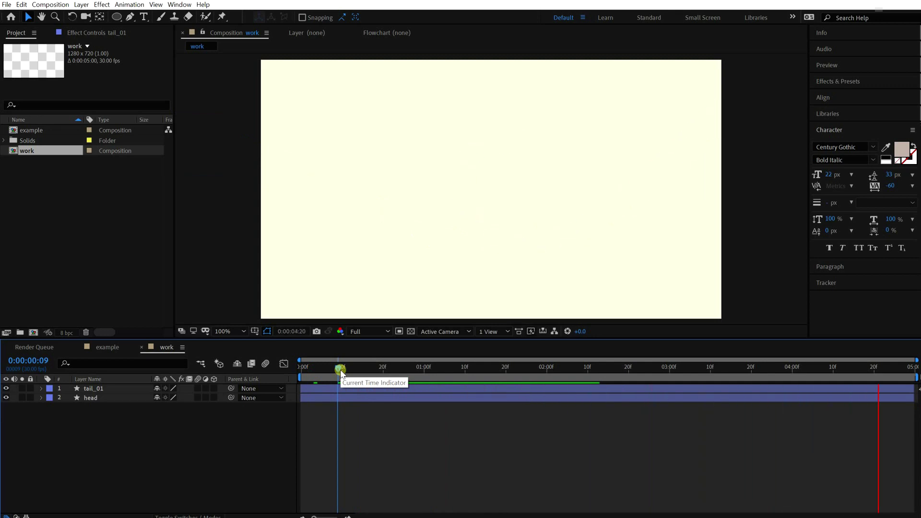
# Duplicate tail_01 five times to create the layers tail_02 to tail_06, and preview the trail.
pyautogui.click(631, 390)
pyautogui.hotkey('ctrl', 'd')
pyautogui.hotkey('ctrl', 'd')
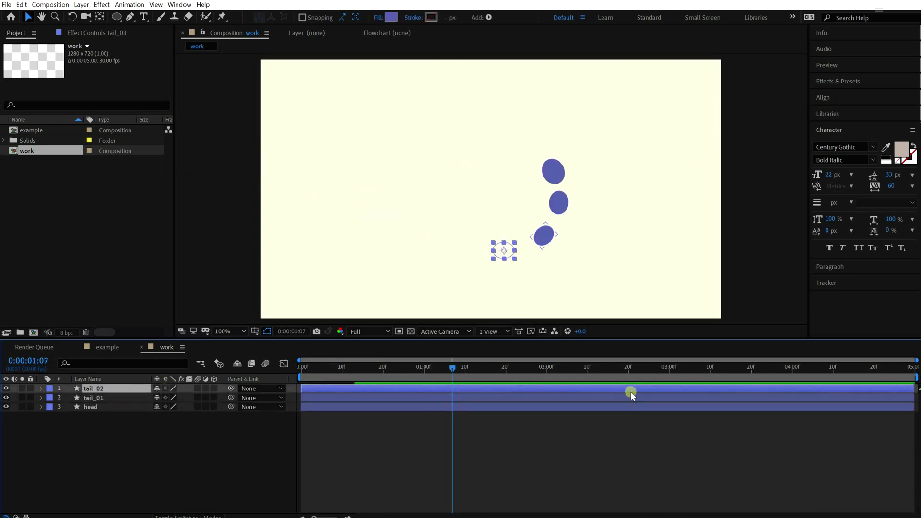
pyautogui.hotkey('ctrl', 'd')
pyautogui.hotkey('ctrl', 'd')
pyautogui.hotkey('ctrl', 'd')
pyautogui.click(529, 495)
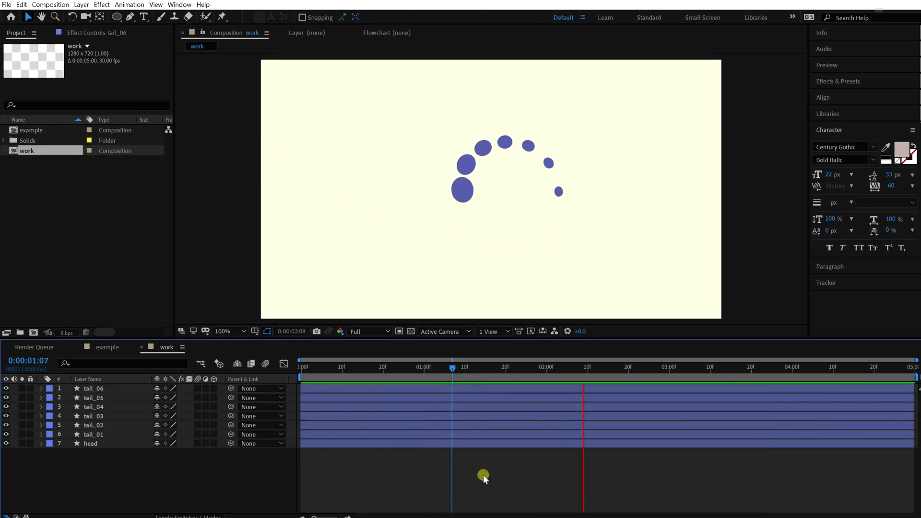
# Move the head's fourth Position keyframe and its last Position and Scale keyframes earlier, and preview the animation.
pyautogui.press('space')
pyautogui.click(109, 444)
pyautogui.press('u')
pyautogui.click(652, 455)
pyautogui.moveTo(710, 451); pyautogui.dragTo(667, 450)
pyautogui.moveTo(674, 453); pyautogui.dragTo(666, 452)
pyautogui.press('space')
pyautogui.press('space')
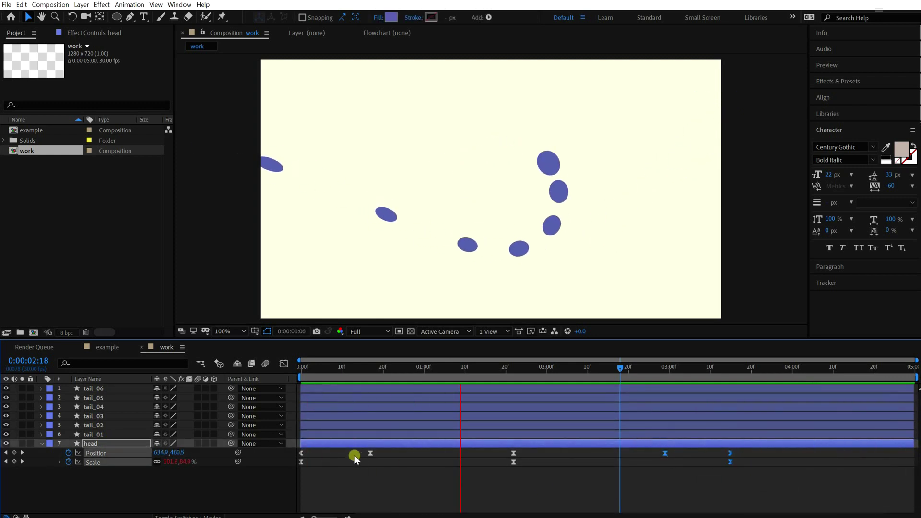
# Shift all of the head's keyframes except the first ones three frames earlier and preview the animation.
pyautogui.moveTo(354, 455); pyautogui.dragTo(821, 509)
pyautogui.hotkey('alt', 'Left')
pyautogui.hotkey('alt', 'Left')
pyautogui.hotkey('alt', 'Left')
pyautogui.press('space')
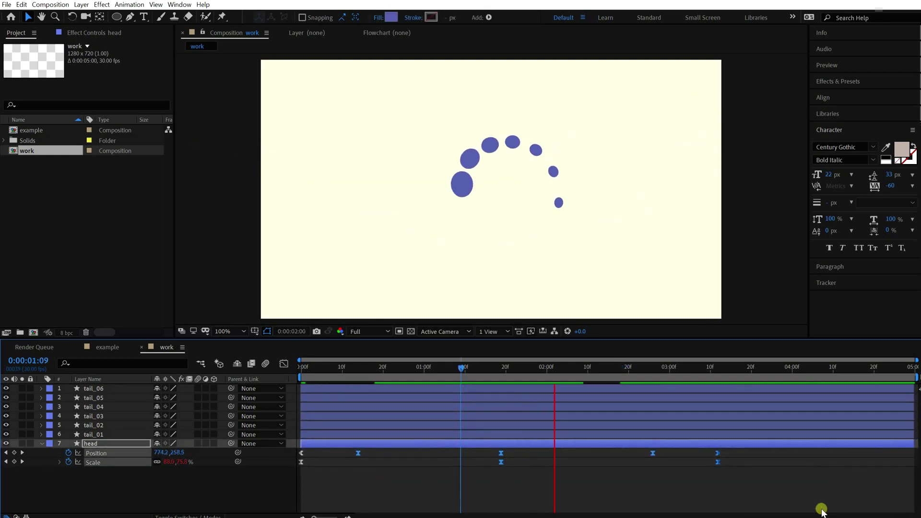
pyautogui.press('space')
pyautogui.click(760, 496)
pyautogui.press('space')
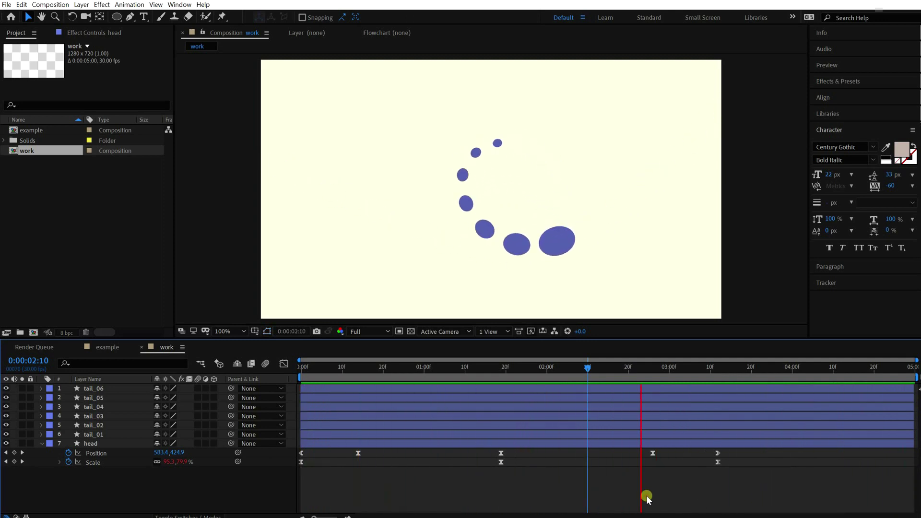
# Duplicate the tail_06 layer three times to extend the trail to tail_09.
pyautogui.press('space')
pyautogui.click(114, 388)
pyautogui.hotkey('ctrl', 'd')
pyautogui.hotkey('ctrl', 'd')
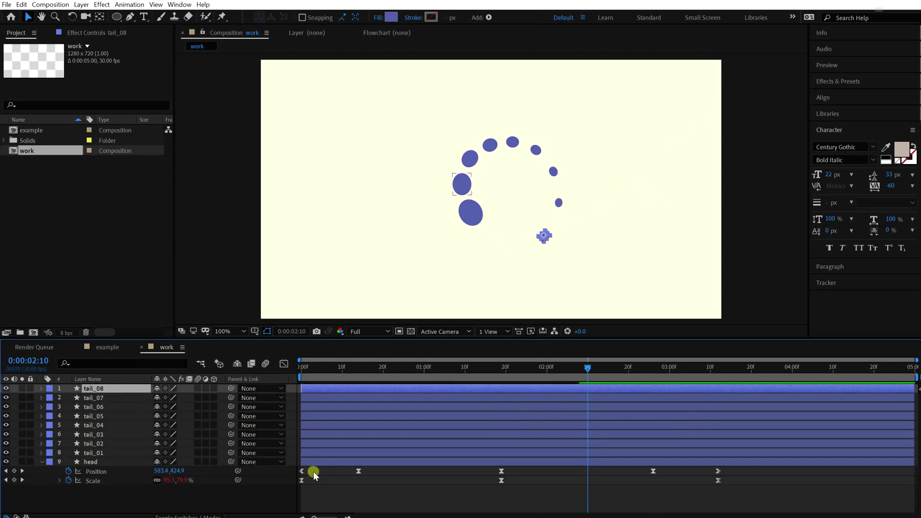
pyautogui.hotkey('ctrl', 'd')
# Add a wiggle expression with frequency 3 to the head's Position, collapse the properties, and preview the animation.
pyautogui.keyDown('alt'); pyautogui.click(68, 481); pyautogui.keyUp('alt')
pyautogui.write('wiggle (3,')
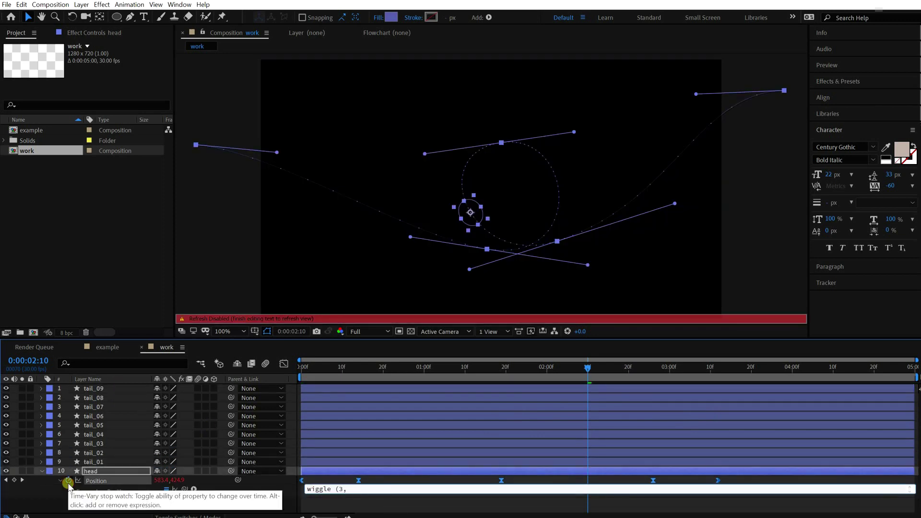
pyautogui.press('KP_Enter')
pyautogui.click(436, 487)
pyautogui.click(435, 482)
pyautogui.press('u')
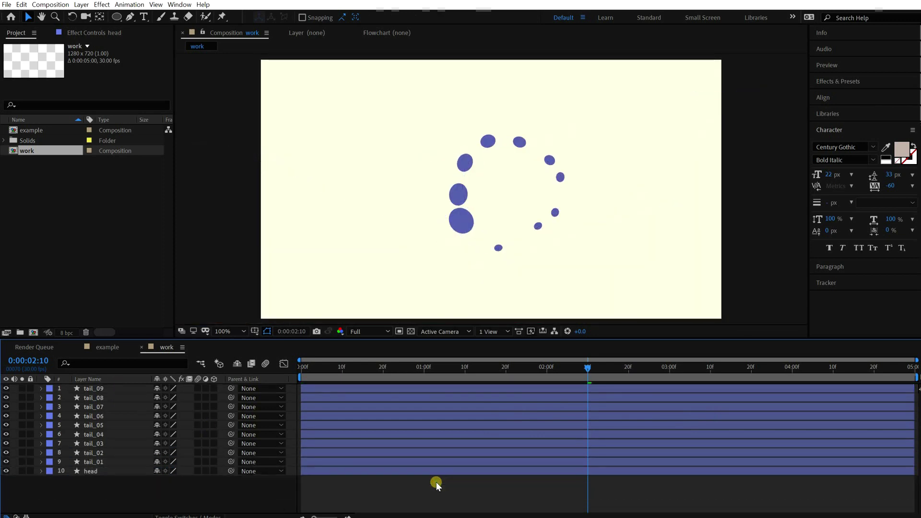
pyautogui.press('space')
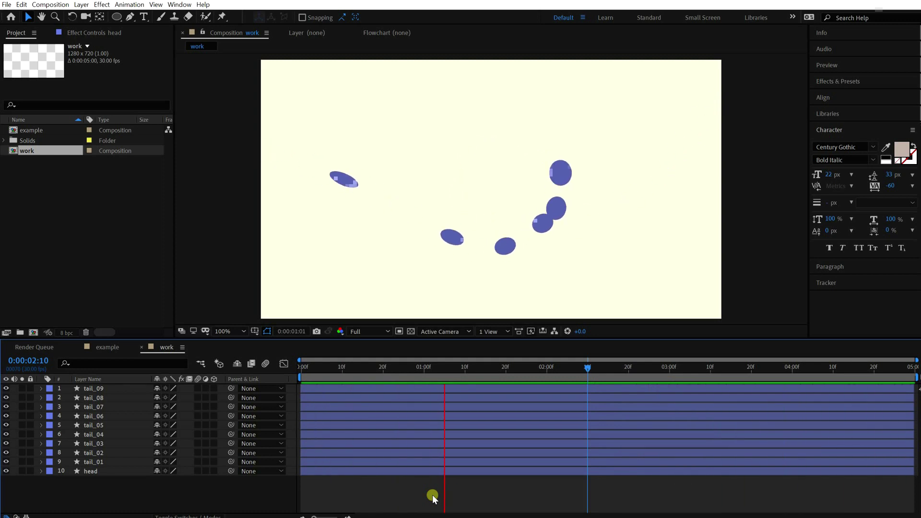
# Change the head's Position expression to wiggle (2, 40) and preview the animation.
pyautogui.press('space')
pyautogui.click(92, 471)
pyautogui.press('u')
pyautogui.click(365, 490)
pyautogui.doubleClick(342, 490)
pyautogui.write('3')
pyautogui.click(377, 505)
pyautogui.press('u')
pyautogui.press('space')
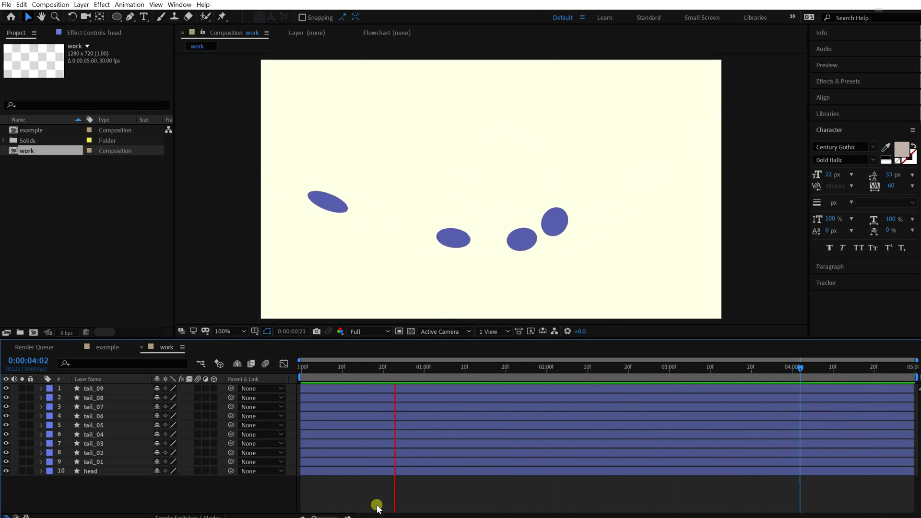
# Add a new null object layer to the composition and rename it as CNT.
pyautogui.click(377, 507)
pyautogui.rightClick(111, 484)
pyautogui.moveTo(133, 492)
pyautogui.click(287, 517)
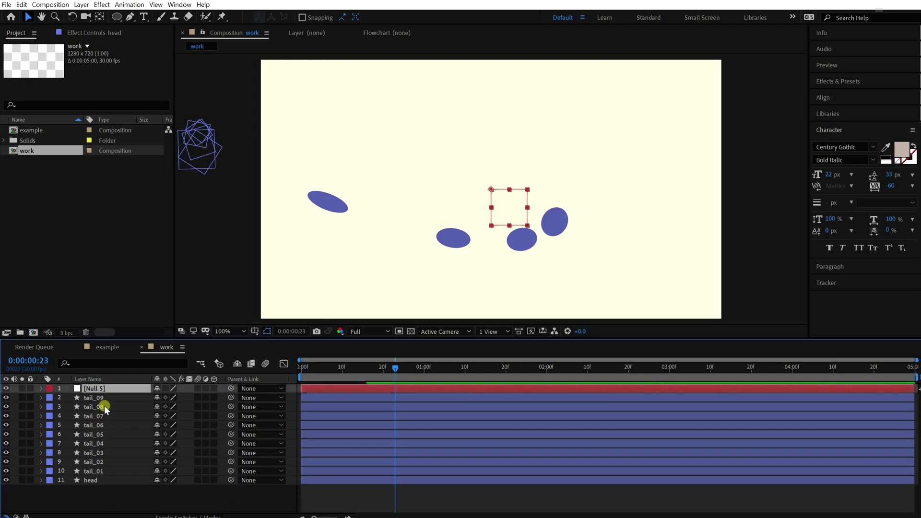
pyautogui.click(94, 388)
pyautogui.press('Return')
pyautogui.write('CNT')
pyautogui.press('Return')
# Delete the layers tail_09 through tail_02.
pyautogui.click(95, 398)
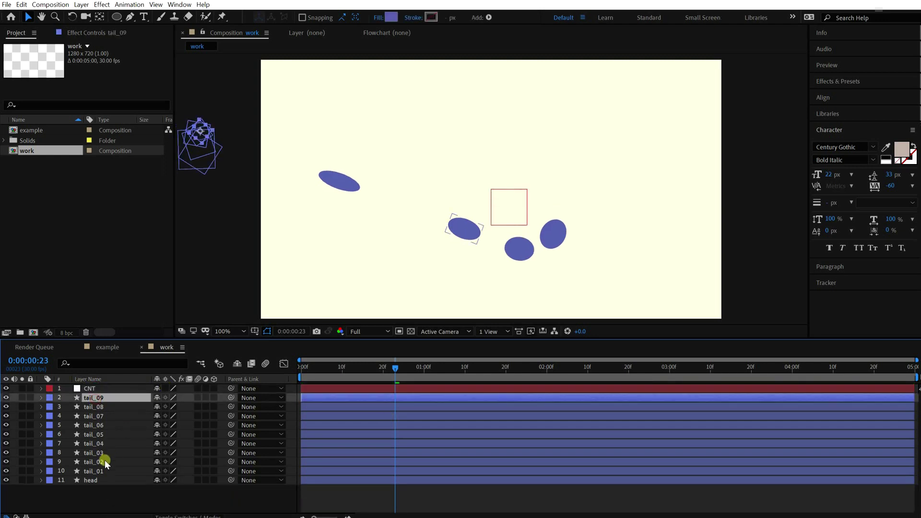
pyautogui.keyDown('shift'); pyautogui.click(104, 462); pyautogui.keyUp('shift')
pyautogui.press('Delete')
# Reveal the head's Position and Scale properties together with their expressions.
pyautogui.click(42, 408)
pyautogui.press('p')
pyautogui.hotkey('shift', 's')
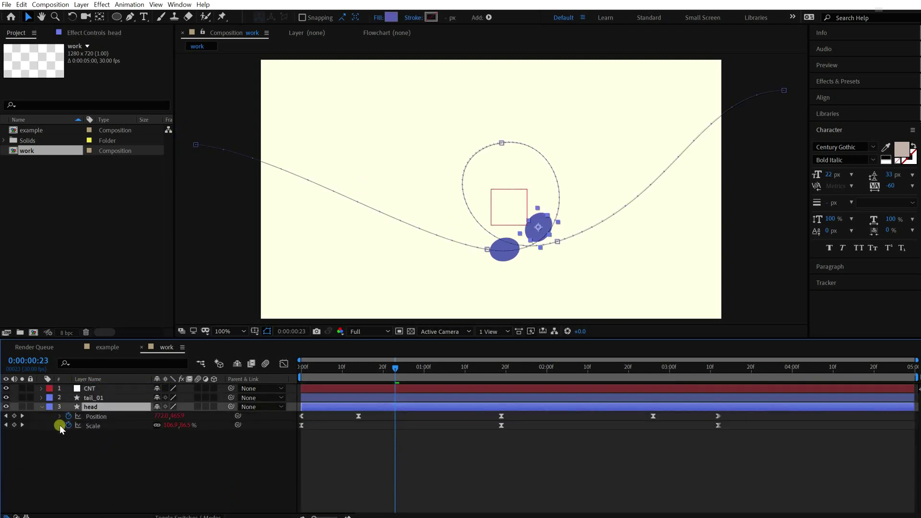
pyautogui.click(60, 426)
pyautogui.click(60, 417)
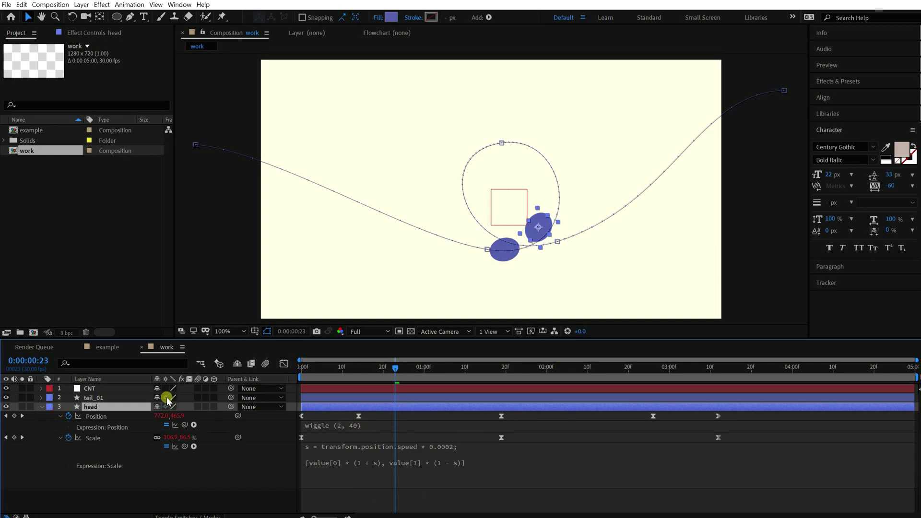
# Add a Slider Control effect to the CNT layer and rename it as amp.
pyautogui.click(130, 389)
pyautogui.click(102, 4)
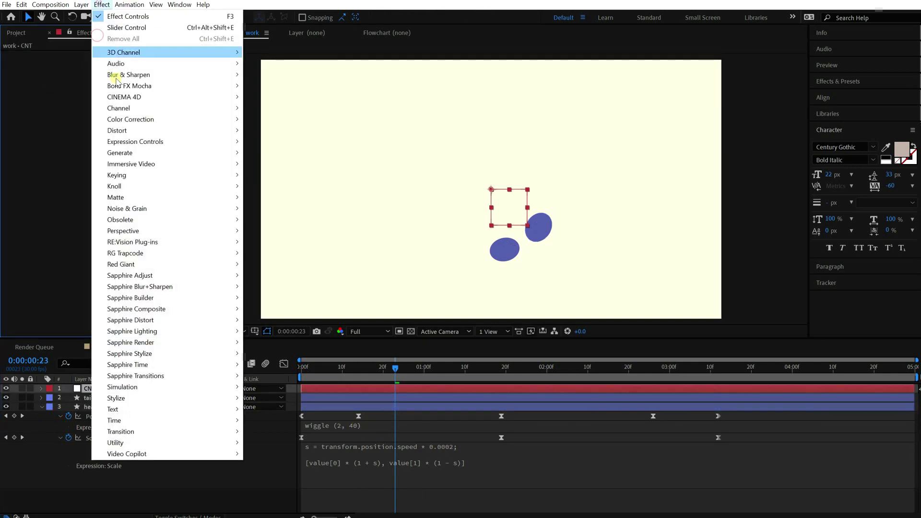
pyautogui.moveTo(139, 142)
pyautogui.click(271, 140)
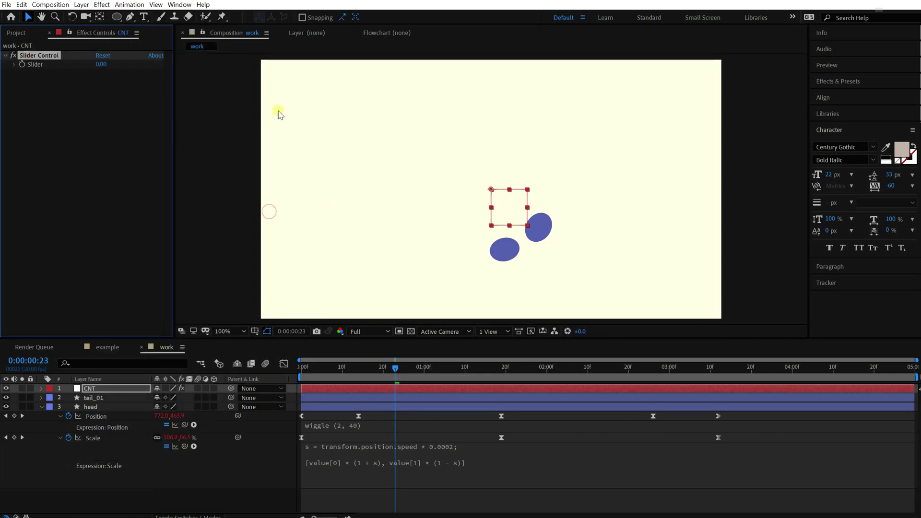
pyautogui.press('Return')
pyautogui.write('amp')
pyautogui.press('Return')
# Duplicate the amp slider effect on the CNT layer twice and rename the copies as sqz and gap.
pyautogui.hotkey('ctrl', 'd')
pyautogui.press('Return')
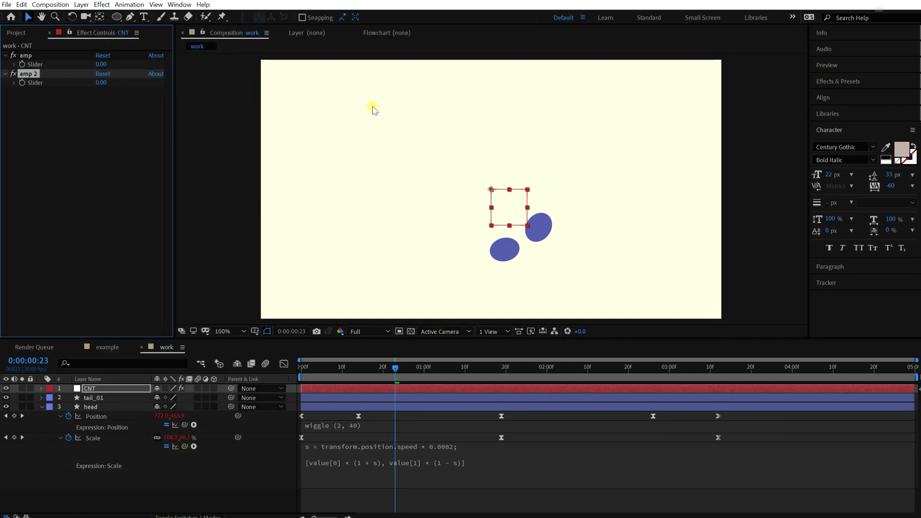
pyautogui.write('sqz')
pyautogui.press('Return')
pyautogui.hotkey('ctrl', 'd')
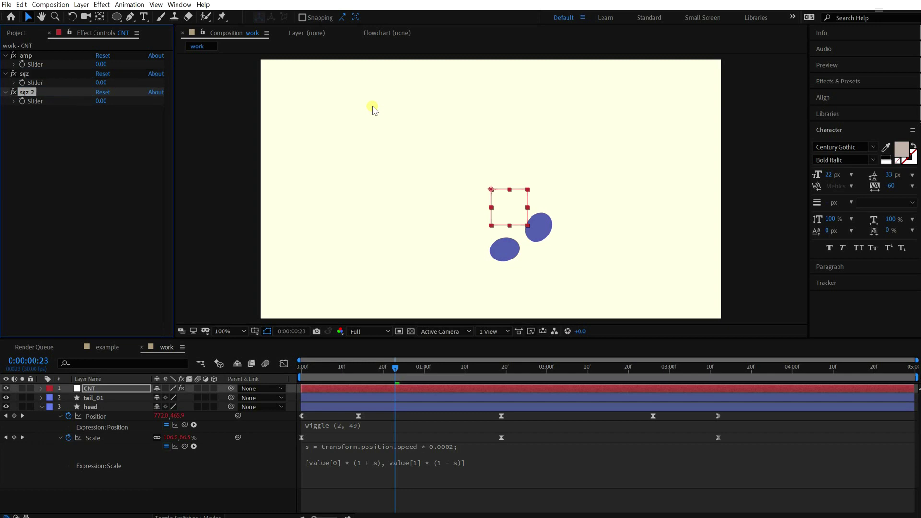
pyautogui.press('Return')
pyautogui.write('gap')
pyautogui.press('Return')
# Duplicate the gap slider effect and rename the copy as resize.
pyautogui.hotkey('ctrl', 'd')
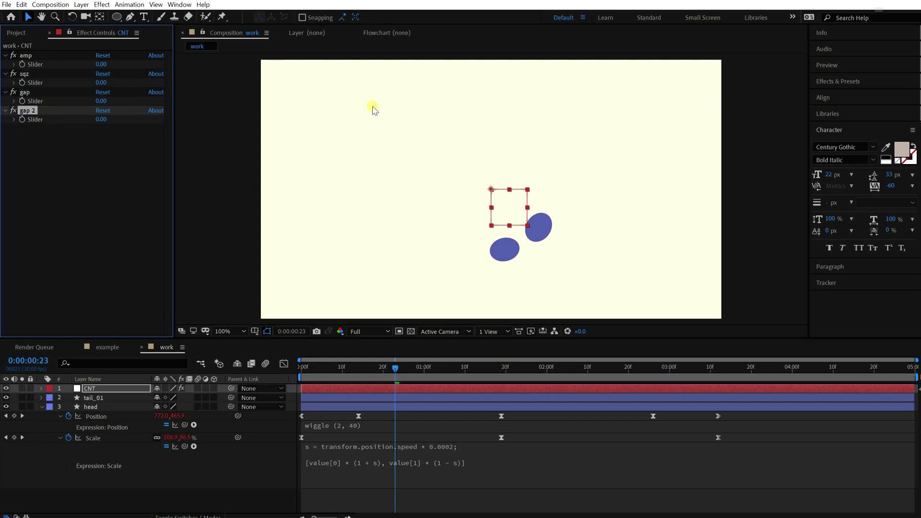
pyautogui.press('Return')
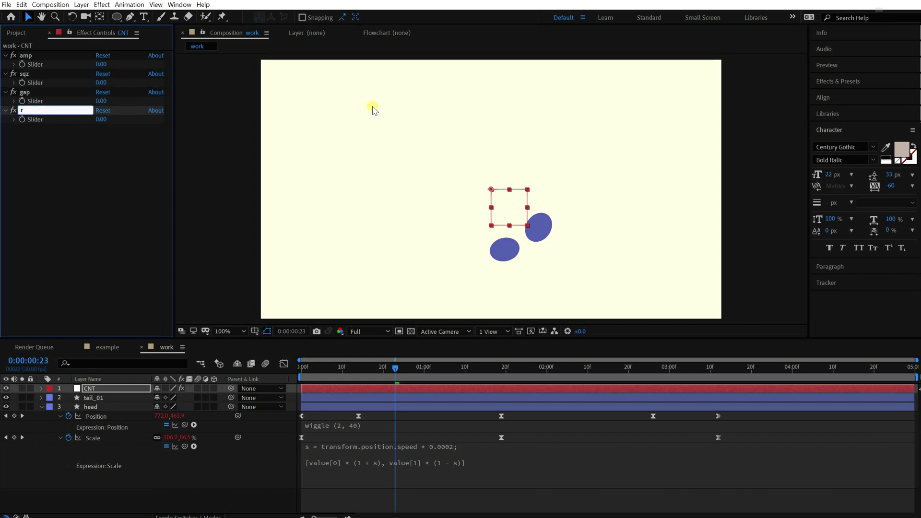
pyautogui.write('resiza')
pyautogui.press('BackSpace')
pyautogui.write('e')
pyautogui.press('Return')
# Enlarge the timeline area and reveal the CNT layer's effects with the amp slider property expanded.
pyautogui.moveTo(138, 339); pyautogui.dragTo(149, 227)
pyautogui.scroll(-1, 347, 141)
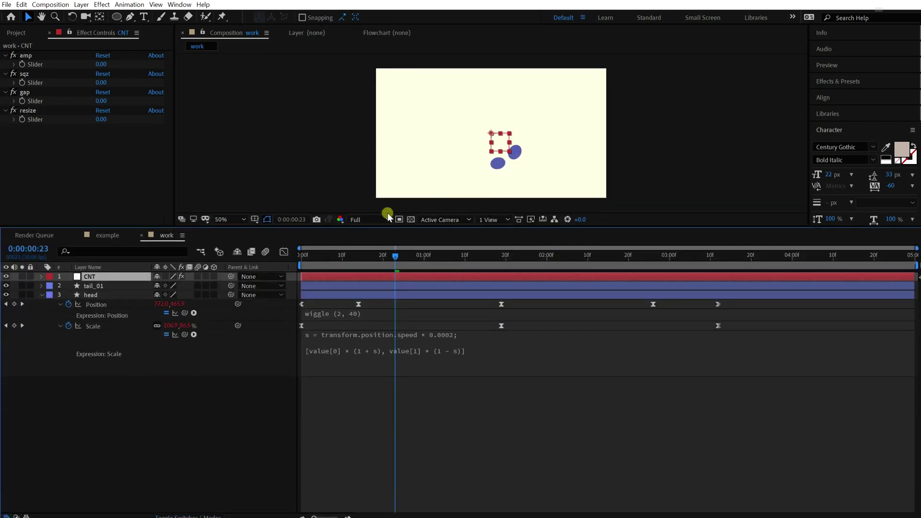
pyautogui.moveTo(387, 215); pyautogui.dragTo(386, 192)
pyautogui.press('e')
pyautogui.click(59, 253)
# In the head's Position expression, define amp as CNT's amp slider and change the wiggle to wiggle (2, amp).
pyautogui.click(386, 335)
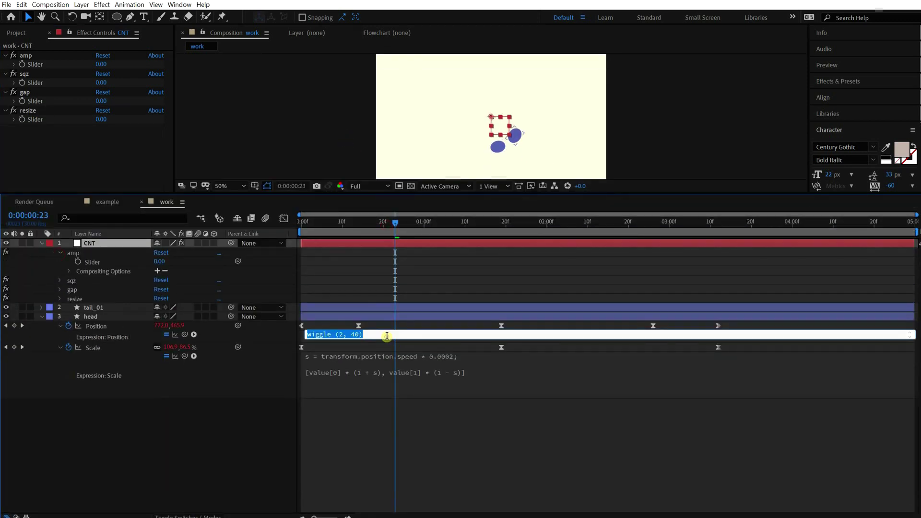
pyautogui.click(375, 335)
pyautogui.press('Home')
pyautogui.press('Return')
pyautogui.press('Up')
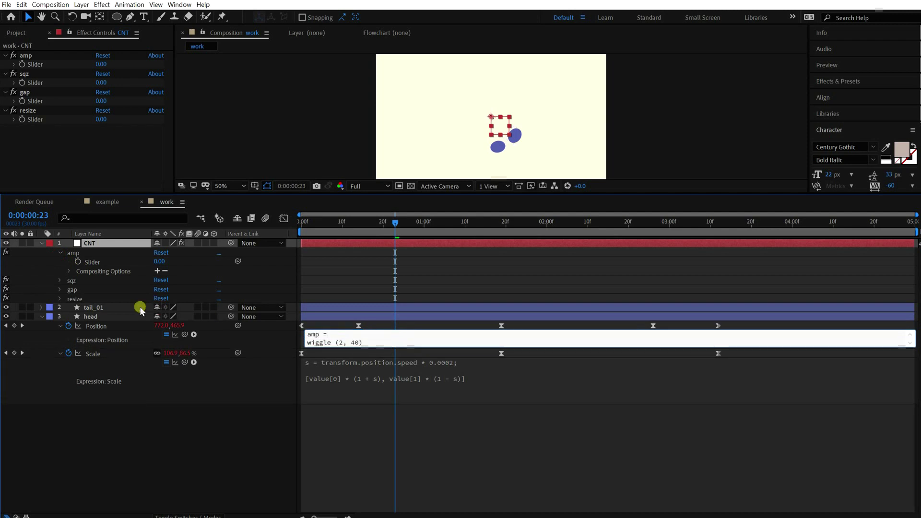
pyautogui.write('amp =')
pyautogui.moveTo(184, 334); pyautogui.dragTo(123, 260)
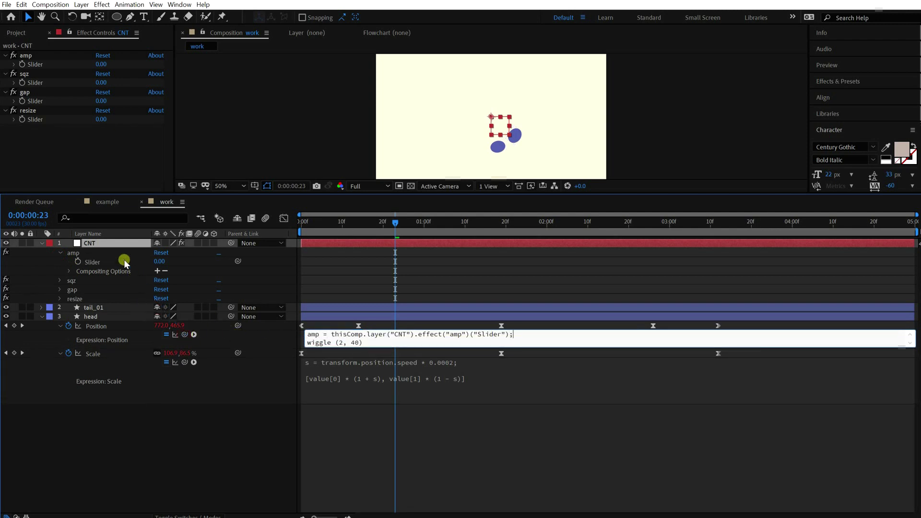
pyautogui.write('p')
pyautogui.press('KP_Enter')
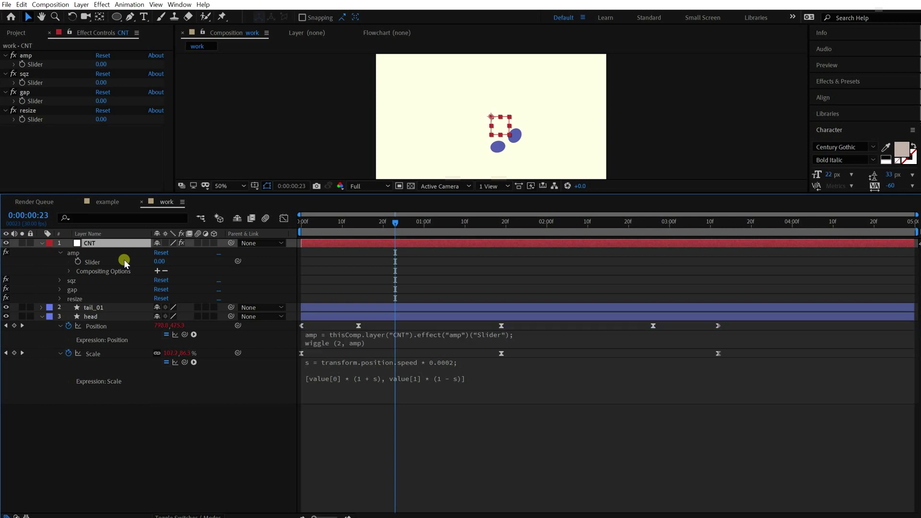
# Set CNT's amp slider to 40.
pyautogui.click(199, 400)
pyautogui.click(100, 64)
pyautogui.write('40')
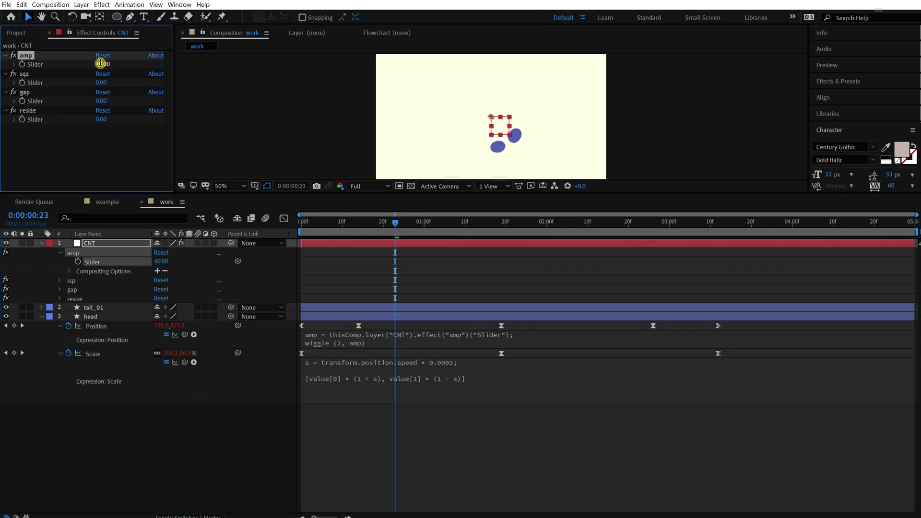
pyautogui.press('Return')
pyautogui.click(409, 453)
# In the head's Scale expression, define sqz as CNT's sqz slider and set s = transform.position.speed * 0.0001 * sqz.
pyautogui.click(457, 359)
pyautogui.click(454, 362)
pyautogui.press('Home')
pyautogui.press('Return')
pyautogui.press('Up')
pyautogui.write('s')
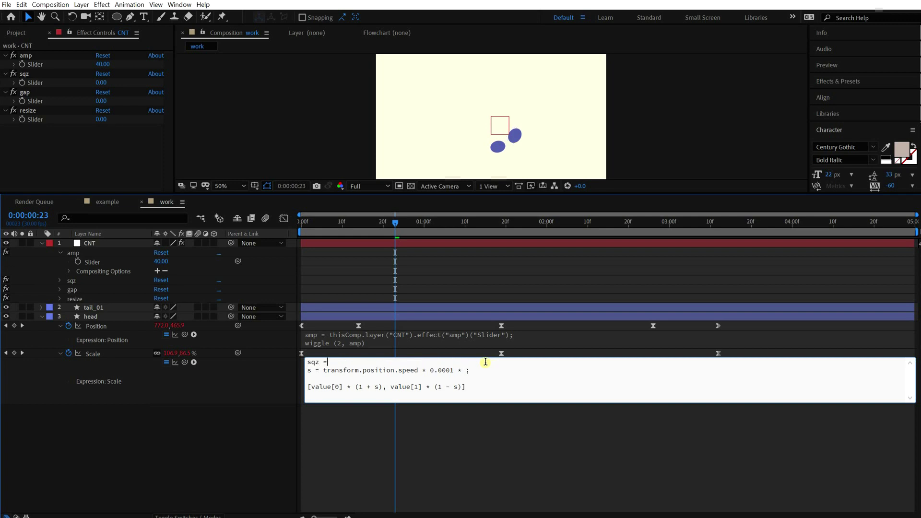
pyautogui.click(59, 280)
pyautogui.click(381, 389)
pyautogui.click(370, 381)
pyautogui.moveTo(184, 380); pyautogui.dragTo(93, 289)
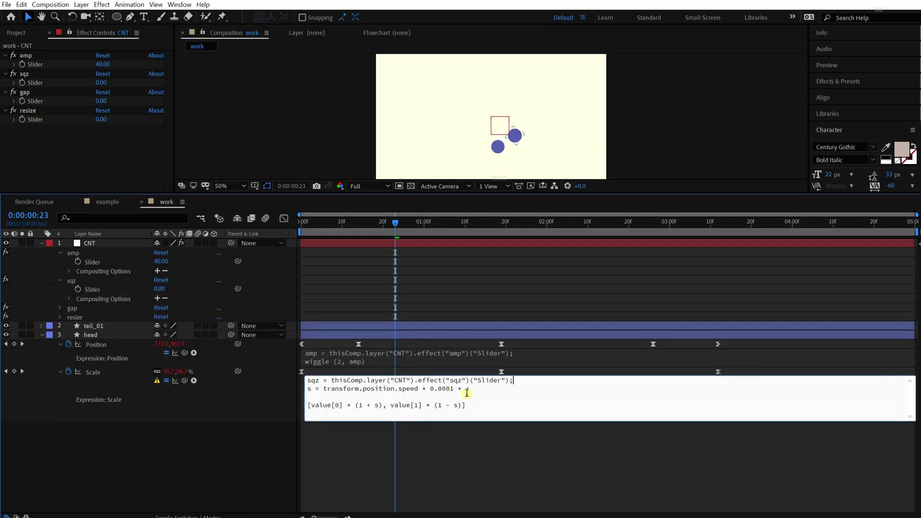
pyautogui.press('KP_Enter')
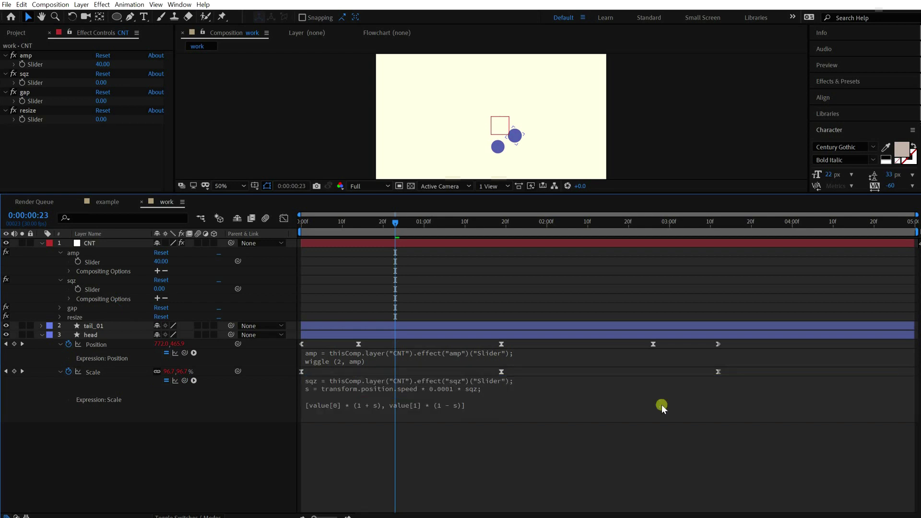
# Set the upper limit of the sqz slider's range to 5.
pyautogui.click(14, 82)
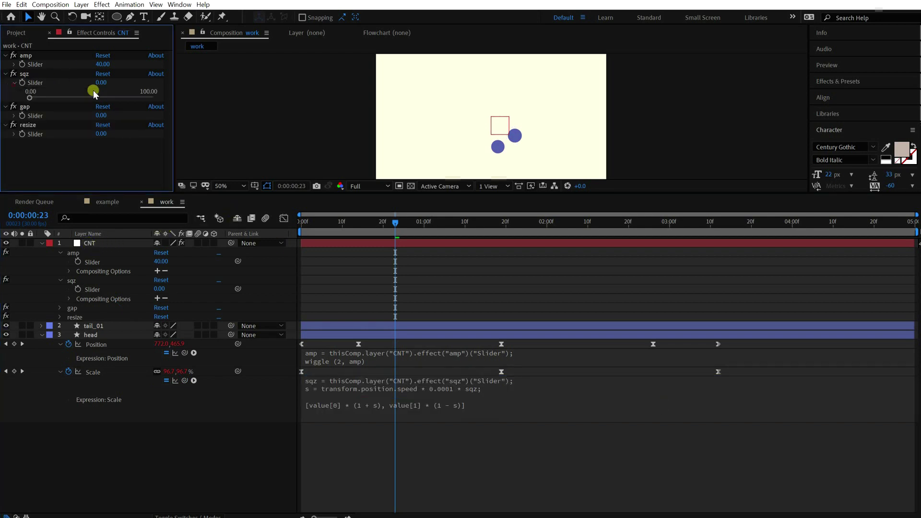
pyautogui.rightClick(100, 84)
pyautogui.click(118, 90)
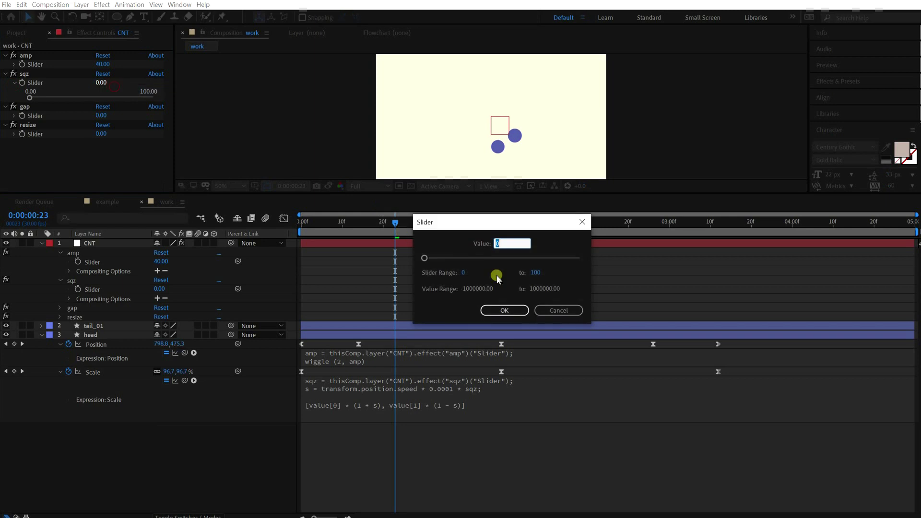
pyautogui.click(533, 272)
pyautogui.write('5')
pyautogui.press('Return')
# Set the sqz slider to 3 and scrub through the timeline to check the head's stretch.
pyautogui.click(337, 224)
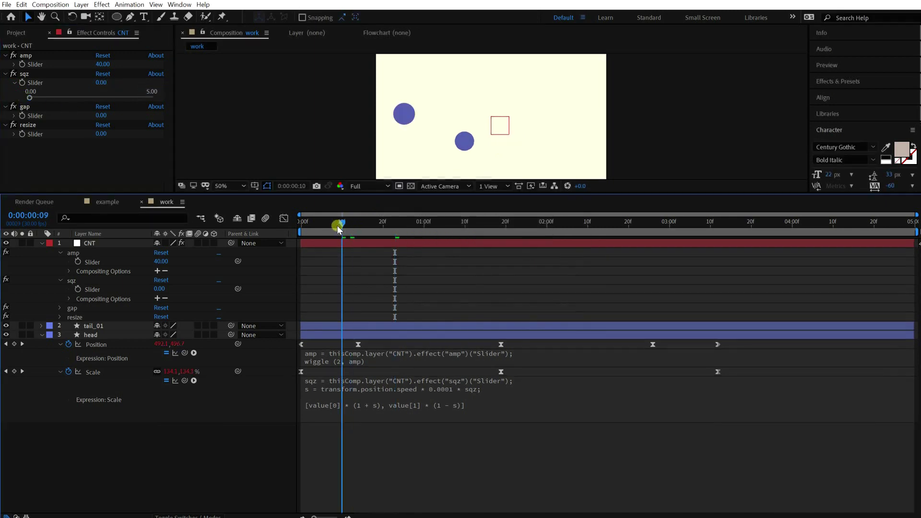
pyautogui.moveTo(30, 98); pyautogui.dragTo(112, 99)
pyautogui.write('3')
pyautogui.press('Return')
pyautogui.click(387, 290)
pyautogui.moveTo(367, 226); pyautogui.dragTo(349, 257)
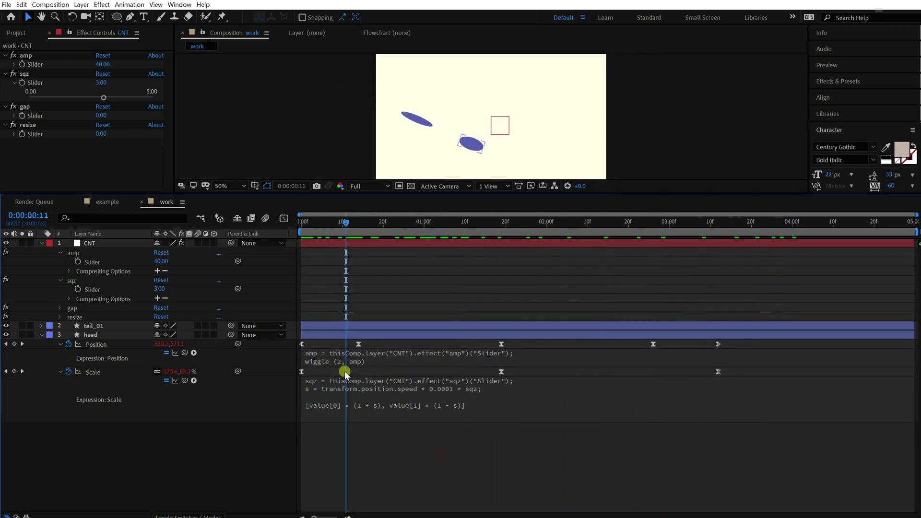
# Collapse the head layer and reveal tail_01's Position property with its expression.
pyautogui.click(42, 335)
pyautogui.click(103, 331)
pyautogui.press('p')
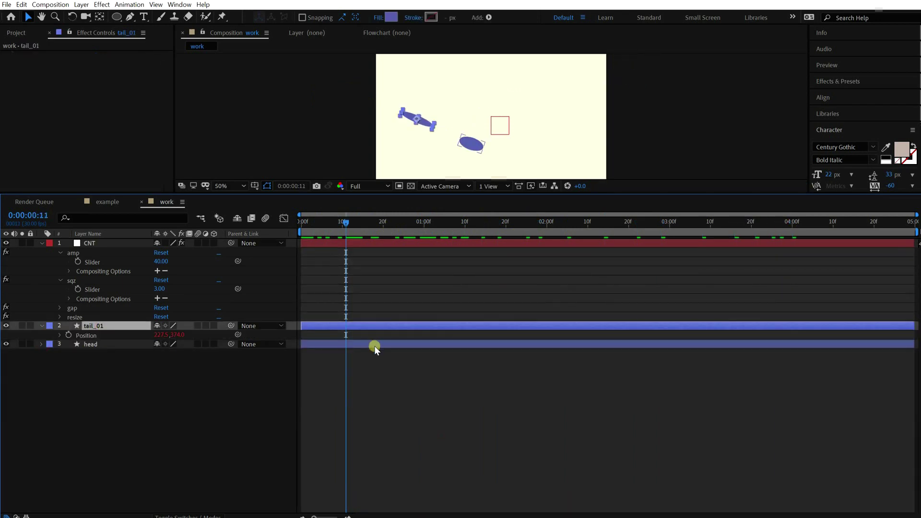
pyautogui.click(60, 336)
# In tail_01's Position expression, define gap as CNT's gap slider and replace the 0.2 time offset with gap.
pyautogui.moveTo(383, 351); pyautogui.dragTo(384, 369)
pyautogui.click(384, 348)
pyautogui.click(384, 349)
pyautogui.press('Home')
pyautogui.press('Return')
pyautogui.press('Up')
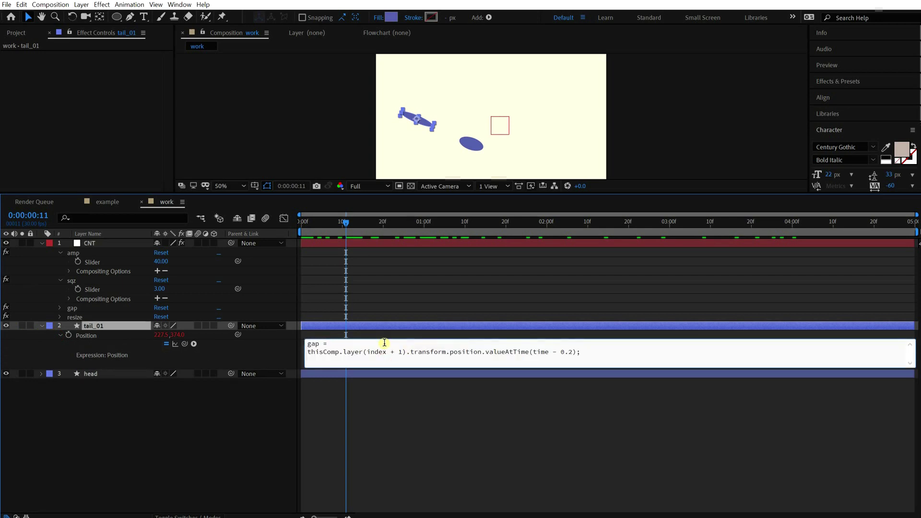
pyautogui.click(60, 307)
pyautogui.click(60, 336)
pyautogui.click(364, 384)
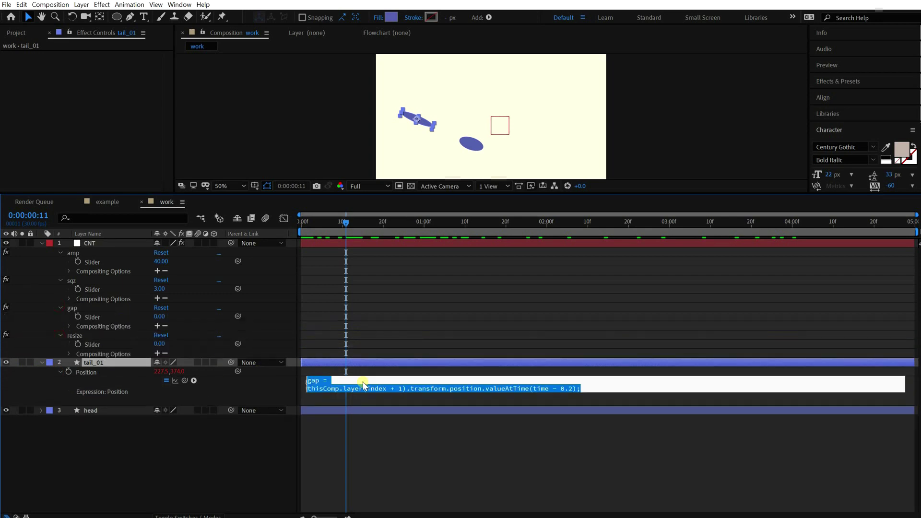
pyautogui.click(363, 382)
pyautogui.moveTo(114, 321); pyautogui.dragTo(114, 321)
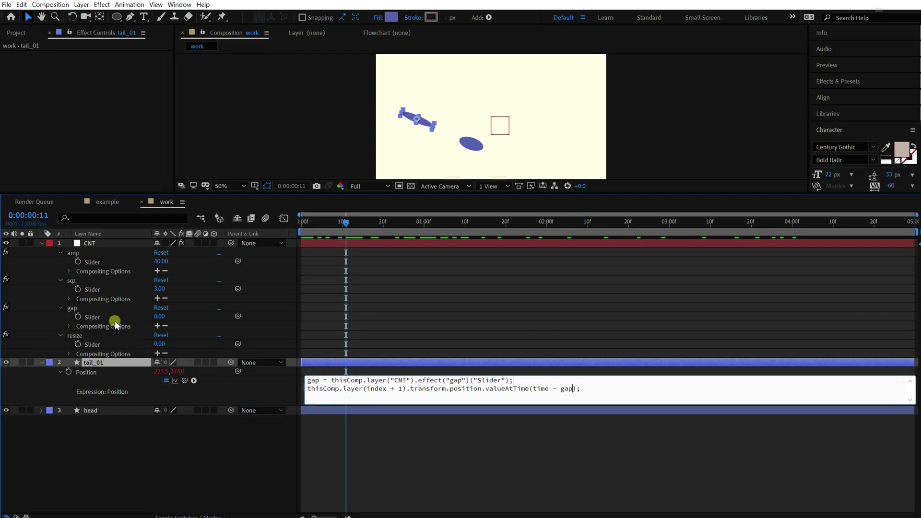
pyautogui.click(114, 320)
# Edit the upper limit of CNT's gap slider range and set the slider to 0.16.
pyautogui.click(90, 244)
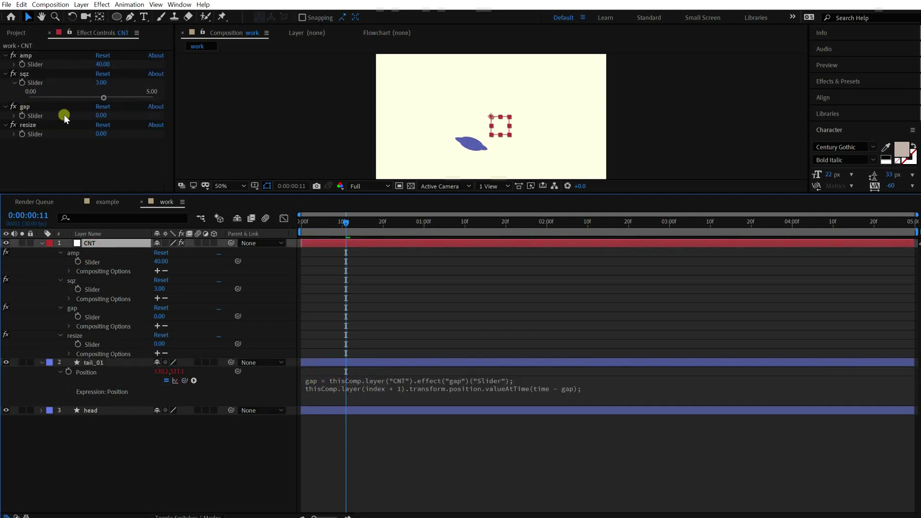
pyautogui.rightClick(102, 116)
pyautogui.click(117, 121)
pyautogui.click(535, 277)
pyautogui.click(510, 314)
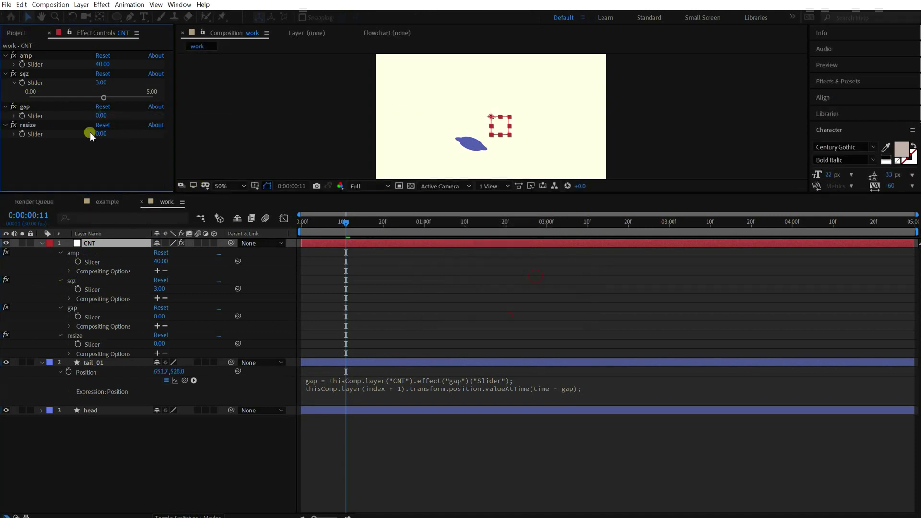
pyautogui.click(102, 116)
pyautogui.write('0.2')
pyautogui.press('Return')
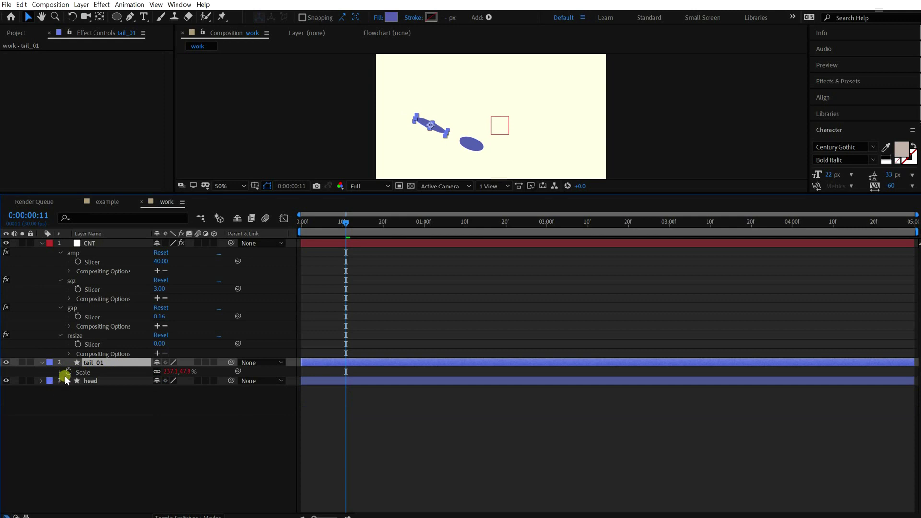
# In tail_01's Scale expression, define s as CNT's resize slider and replace the .85 multiplier with s.
pyautogui.click(61, 373)
pyautogui.click(376, 381)
pyautogui.press('Left')
pyautogui.press('Return')
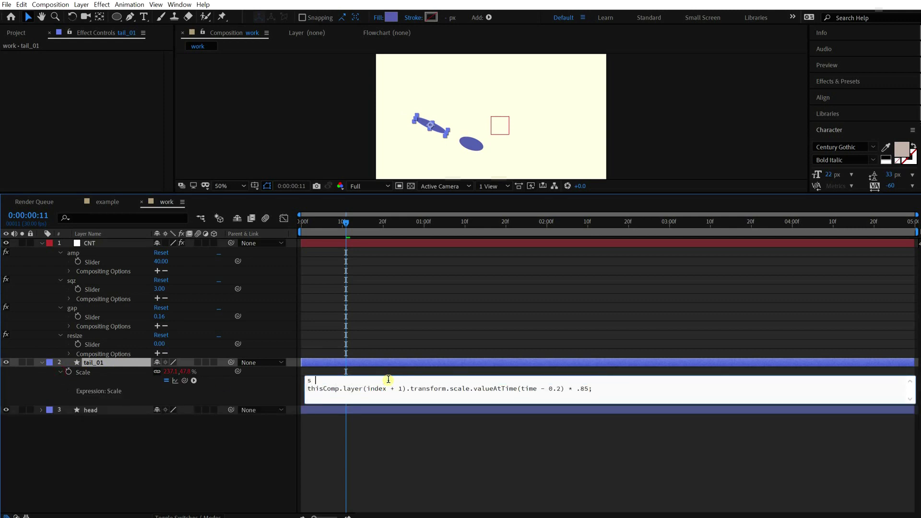
pyautogui.write('s =')
pyautogui.moveTo(185, 381); pyautogui.dragTo(112, 340)
pyautogui.write(';')
pyautogui.press('KP_Enter')
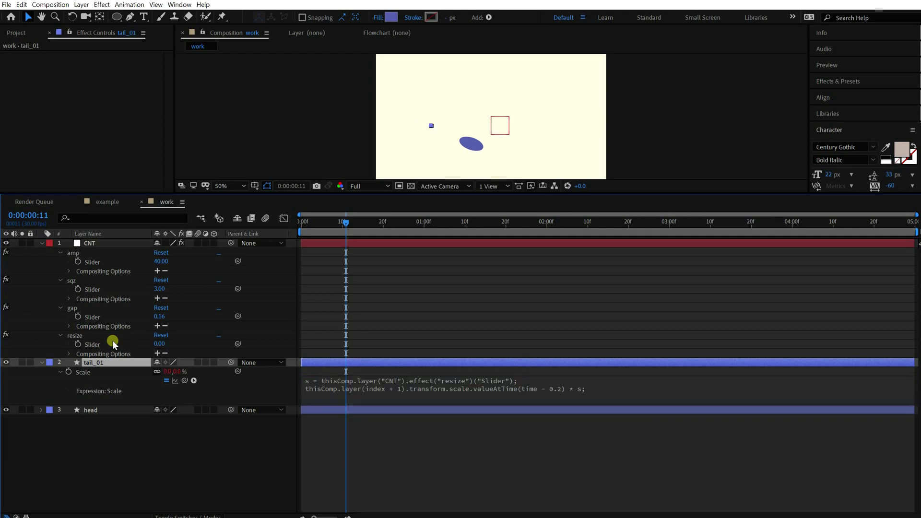
# Edit the upper limit of CNT's resize slider range, set the slider to 0.80, and scrub the timeline to check it.
pyautogui.click(92, 334)
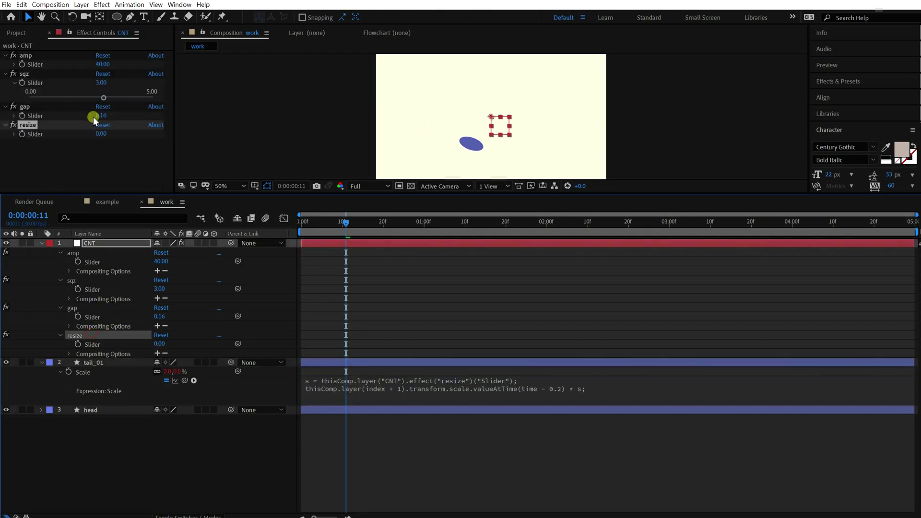
pyautogui.rightClick(101, 133)
pyautogui.click(125, 144)
pyautogui.doubleClick(537, 271)
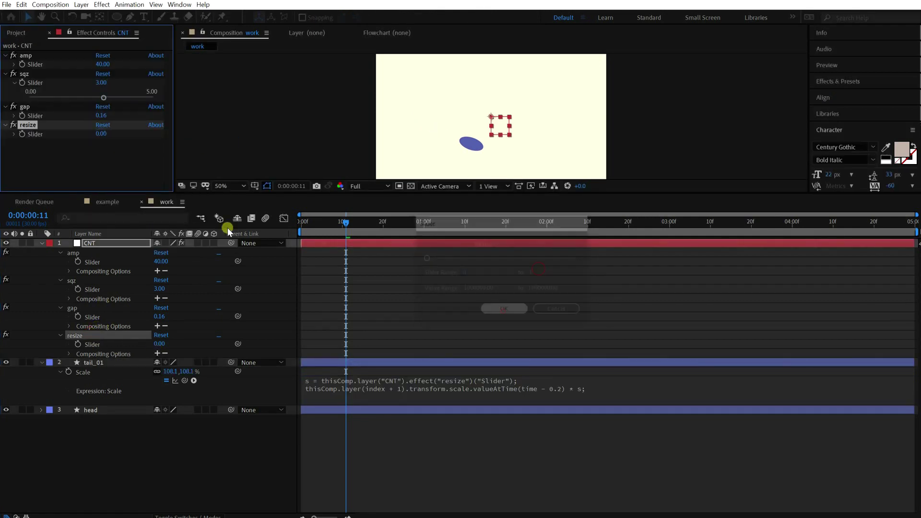
pyautogui.click(102, 135)
pyautogui.click(657, 438)
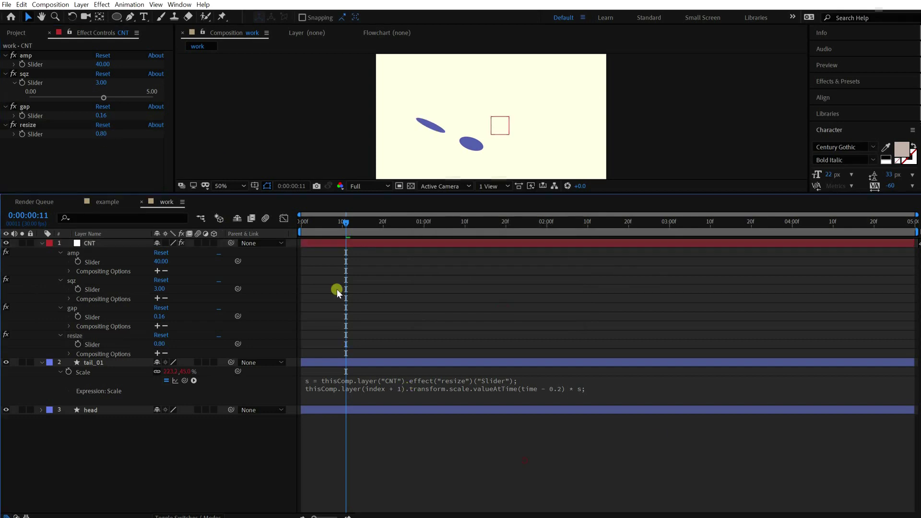
pyautogui.moveTo(309, 221); pyautogui.dragTo(668, 261)
# Copy the gap definition from tail_01's Position expression into its Scale expression and replace the 0.2 time offset there with gap.
pyautogui.click(560, 403)
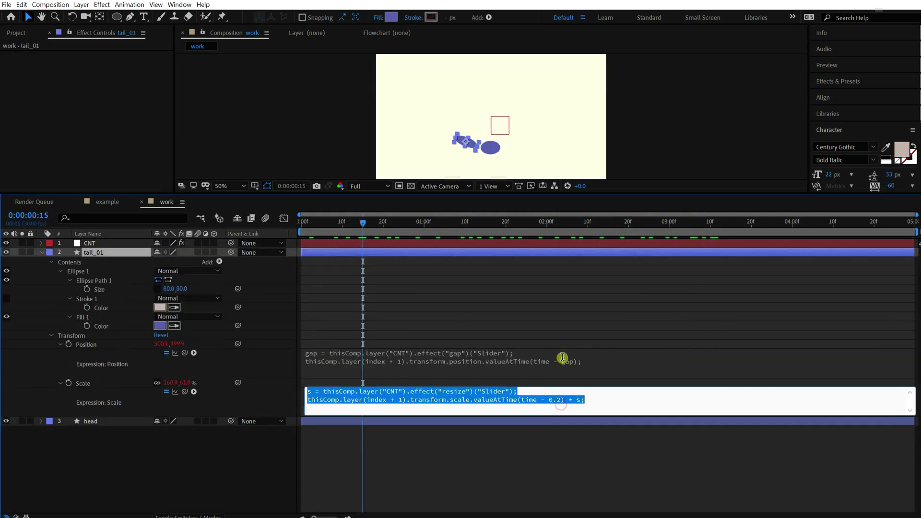
pyautogui.click(562, 357)
pyautogui.click(531, 355)
pyautogui.click(533, 392)
pyautogui.click(532, 392)
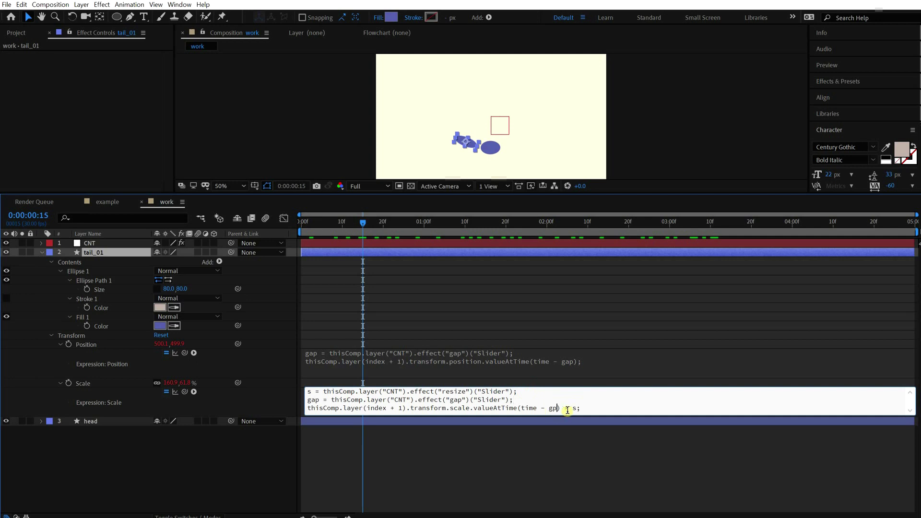
pyautogui.click(525, 459)
pyautogui.press('u')
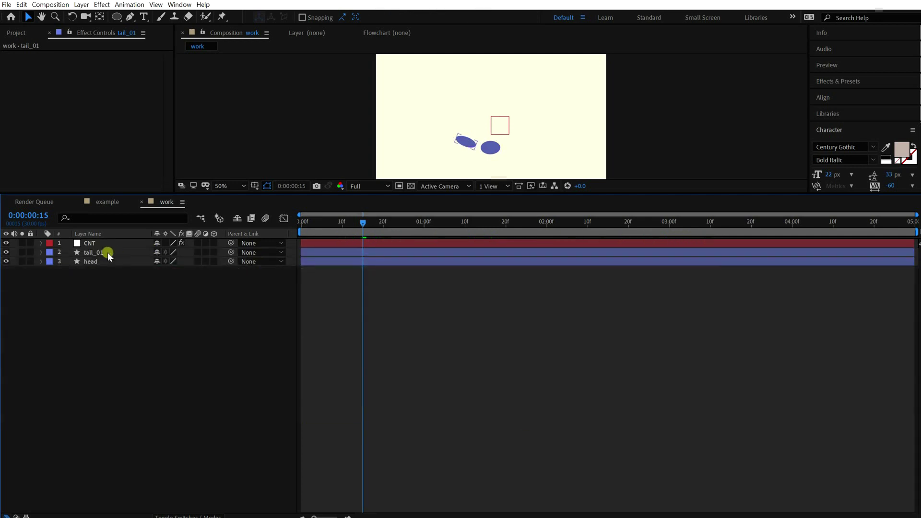
# Duplicate the tail_01 layer nine times to create tail_02 through tail_10.
pyautogui.click(107, 252)
pyautogui.hotkey('ctrl', 'd')
pyautogui.hotkey('ctrl', 'd')
pyautogui.hotkey('ctrl', 'd')
pyautogui.hotkey('ctrl', 'd')
pyautogui.hotkey('ctrl', 'd')
pyautogui.hotkey('ctrl', 'd')
pyautogui.hotkey('ctrl', 'd')
pyautogui.hotkey('ctrl', 'd')
pyautogui.hotkey('ctrl', 'd')
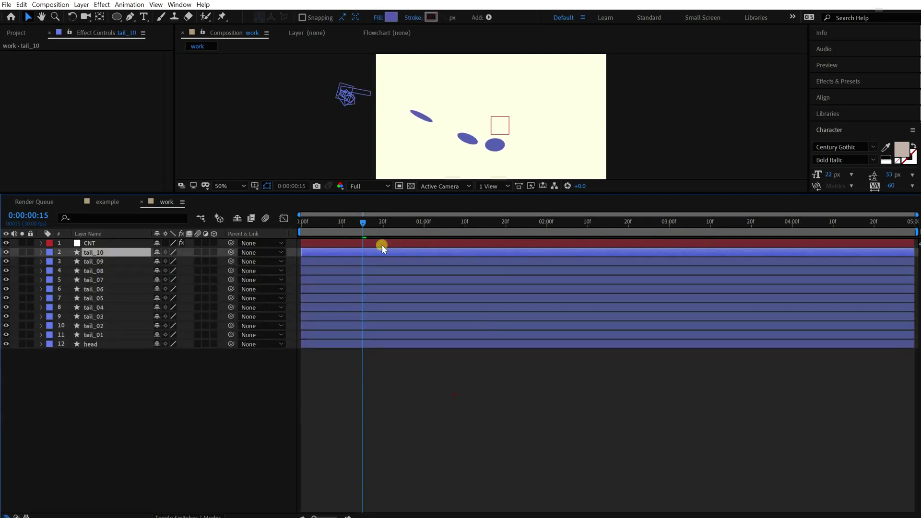
# Scrub and play back the full tail animation, and select the CNT layer to show its sliders.
pyautogui.moveTo(372, 226); pyautogui.dragTo(487, 227)
pyautogui.press('space')
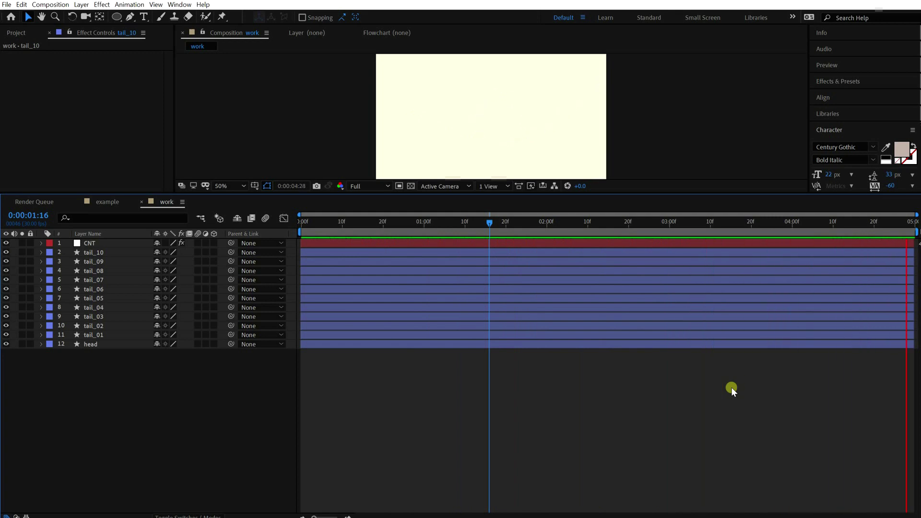
pyautogui.click(122, 245)
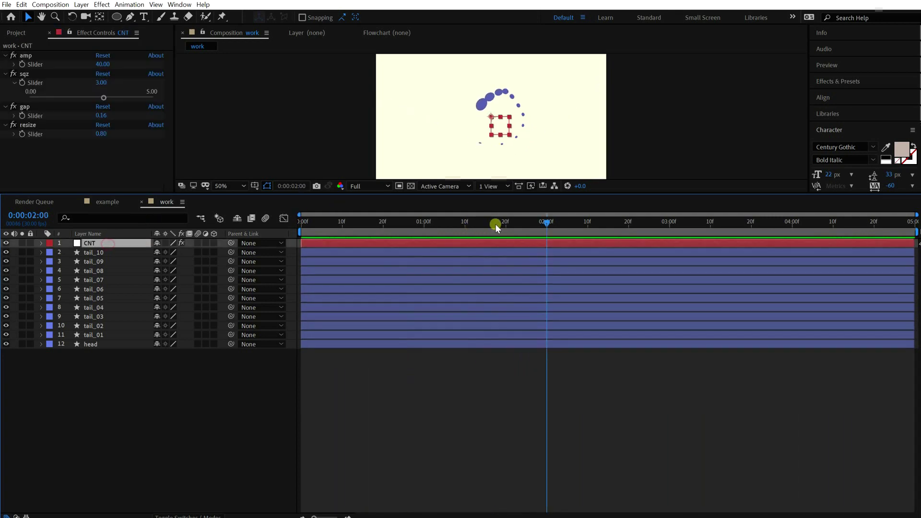
# Enable keyframing for CNT's amp, gap and resize sliders at 0:00.
pyautogui.moveTo(493, 222); pyautogui.dragTo(452, 222)
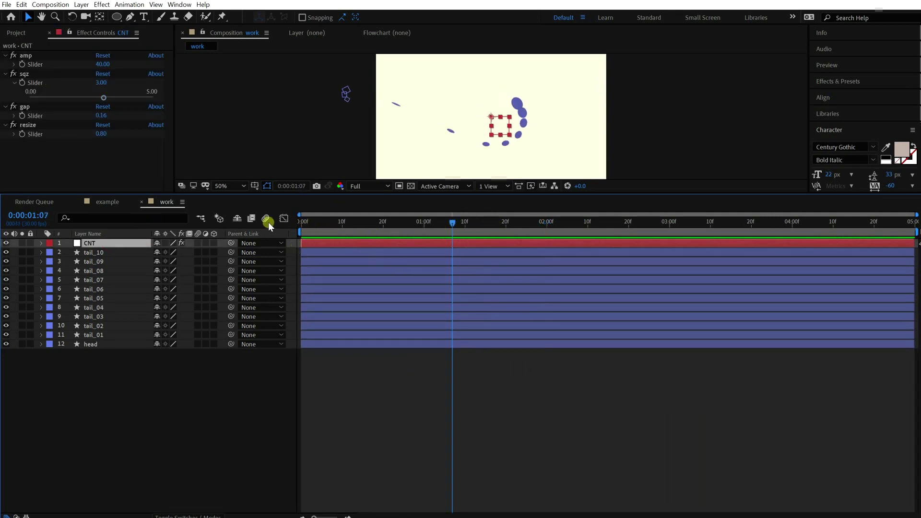
pyautogui.press('Home')
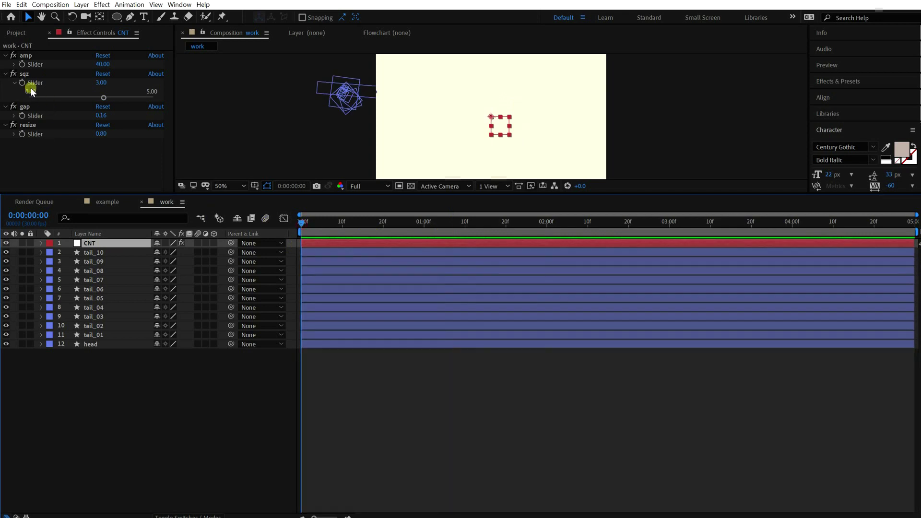
pyautogui.click(22, 65)
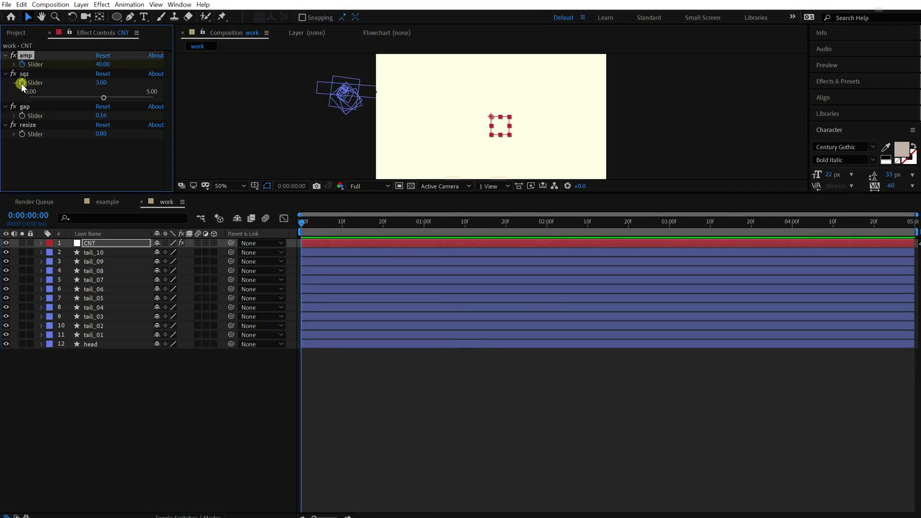
pyautogui.click(21, 115)
pyautogui.click(22, 134)
# Keyframe CNT's gap at 0.10 and resize at 0.67 at 1:20, and play back the animation.
pyautogui.click(507, 241)
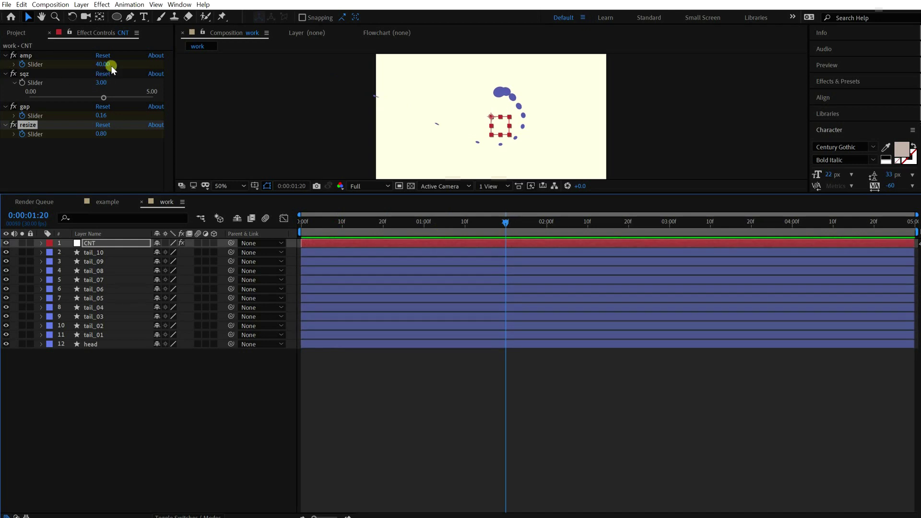
pyautogui.click(101, 116)
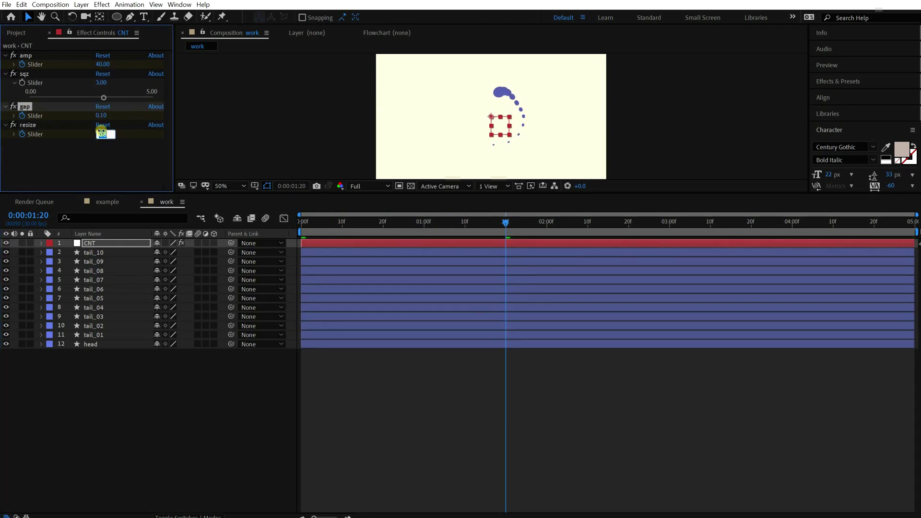
pyautogui.write('0.7')
pyautogui.press('Return')
pyautogui.press('u')
pyautogui.click(160, 298)
pyautogui.press('Return')
pyautogui.click(143, 441)
pyautogui.click(14, 134)
pyautogui.click(493, 249)
pyautogui.press('space')
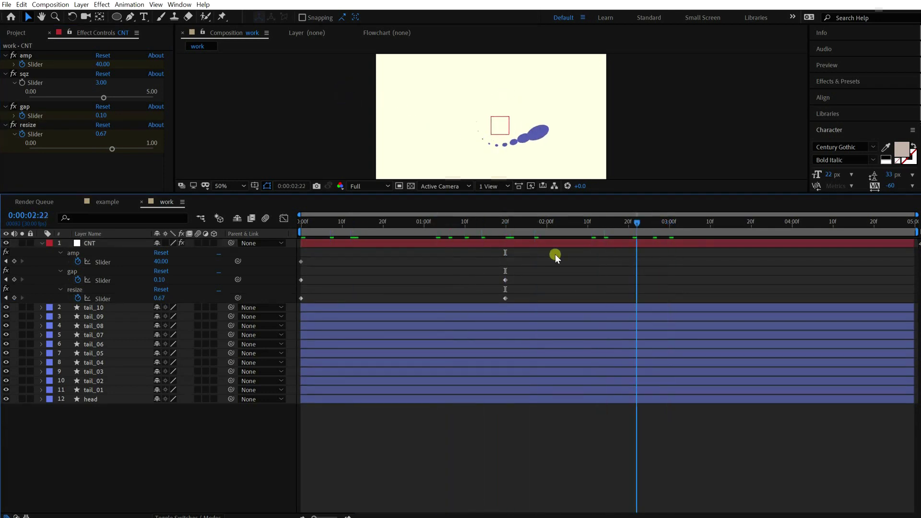
# Add an amp keyframe at 1:20, set amp to 100 at 0:00, and apply Easy Ease to the 1:20 keyframes.
pyautogui.click(12, 262)
pyautogui.click(160, 262)
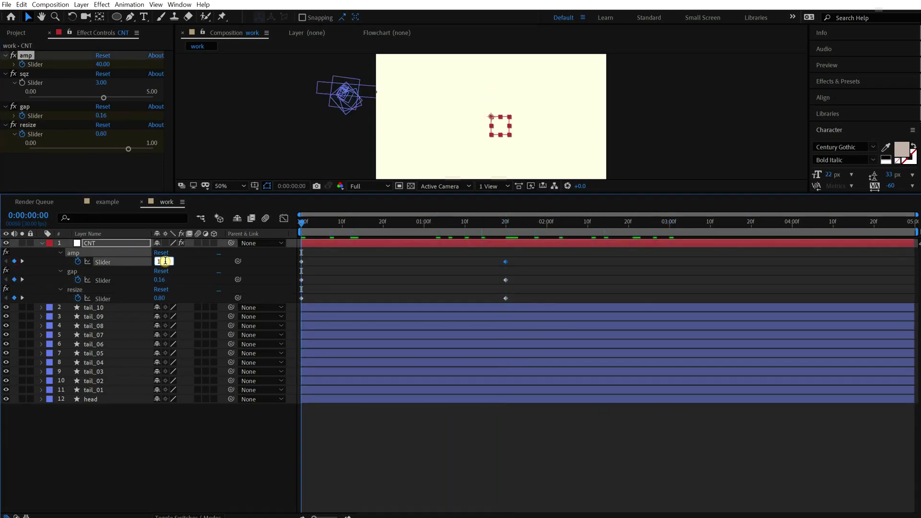
pyautogui.write('100')
pyautogui.press('Return')
pyautogui.moveTo(475, 257); pyautogui.dragTo(582, 305)
pyautogui.press('F9')
# Add gap keyframes with the value 0.25 at 3:00 and 0.10 at 3:16.
pyautogui.moveTo(531, 226); pyautogui.dragTo(734, 223)
pyautogui.click(664, 262)
pyautogui.click(161, 280)
pyautogui.write('0.25')
pyautogui.press('Return')
pyautogui.click(677, 282)
pyautogui.click(160, 281)
pyautogui.write('0.1')
pyautogui.press('Return')
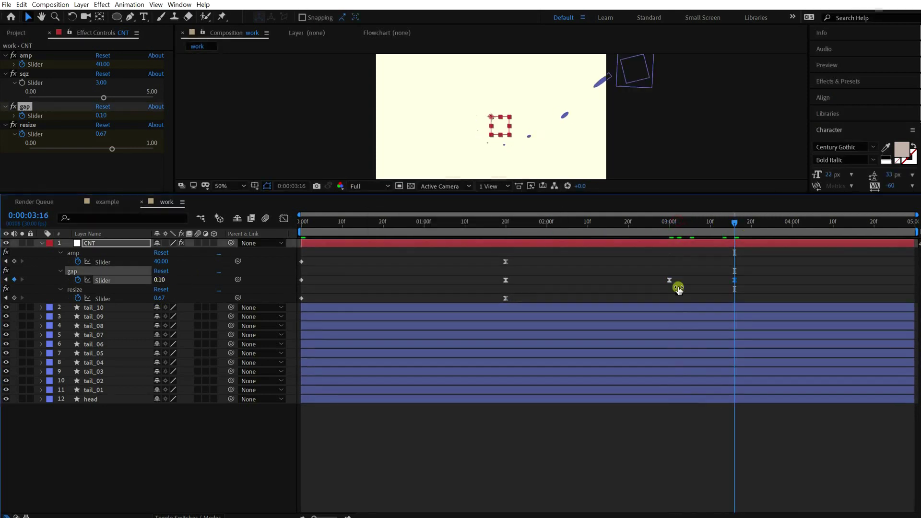
# Move the last two gap keyframes to 2:23 and 3:10, and set the gap to 0.05 at 3:10.
pyautogui.click(711, 226)
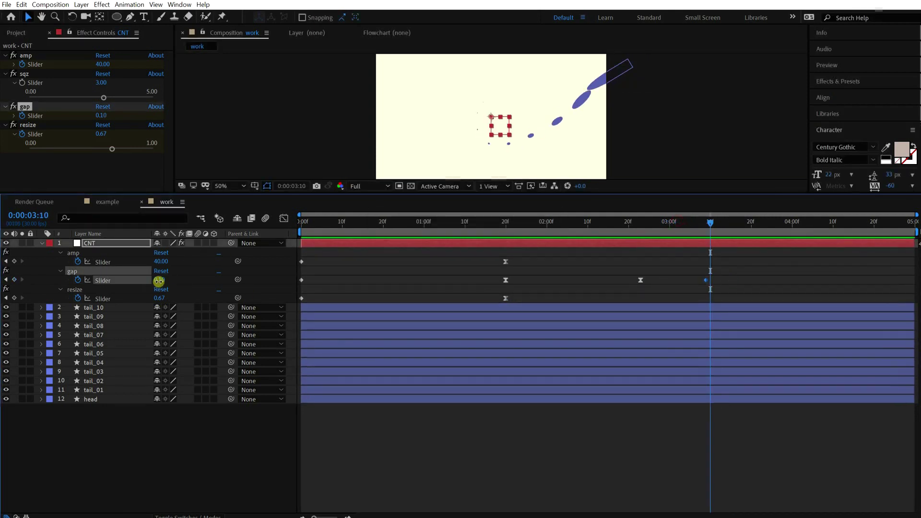
pyautogui.moveTo(702, 278); pyautogui.dragTo(709, 279)
pyautogui.click(639, 221)
pyautogui.click(162, 281)
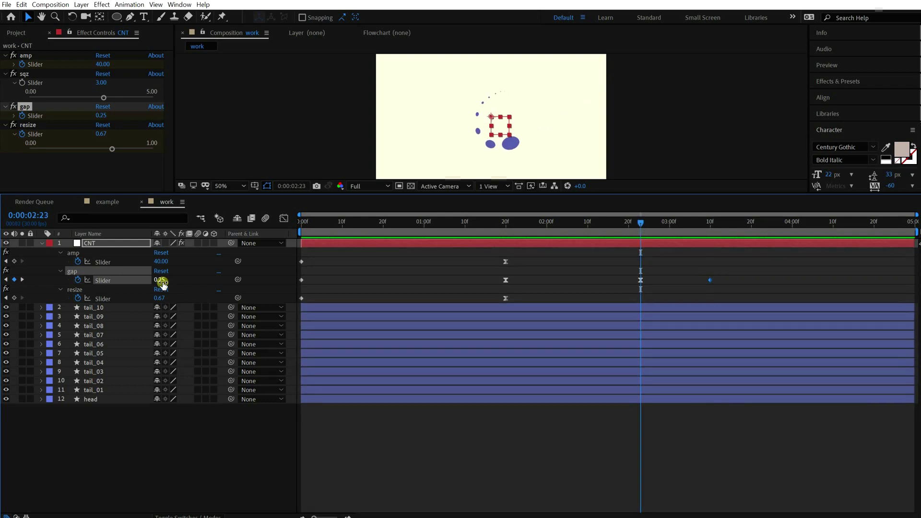
pyautogui.click(592, 276)
# Enable keyframing for the sqz slider, with the value 2.00 at 2:23 and 3.00 at 3:10.
pyautogui.press('j')
pyautogui.press('k')
pyautogui.press('k')
pyautogui.press('j')
pyautogui.click(22, 83)
pyautogui.press('k')
pyautogui.click(102, 83)
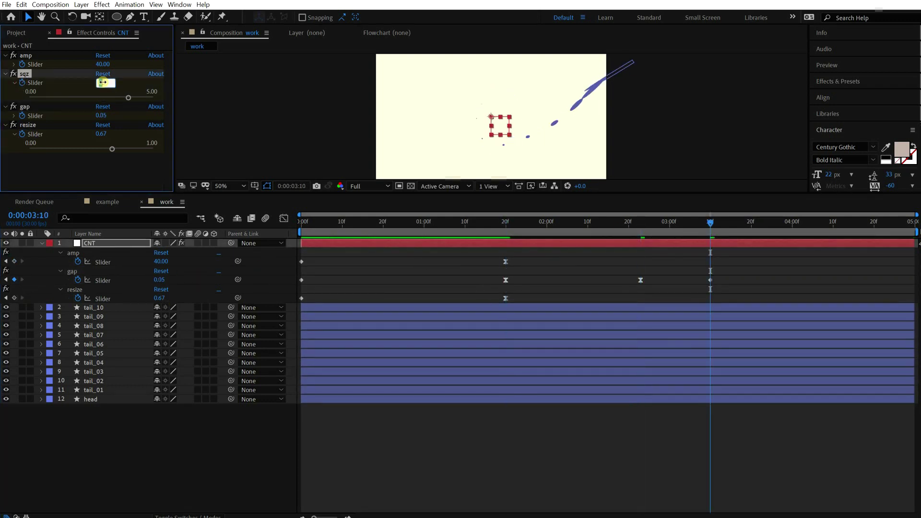
pyautogui.click(590, 272)
# Add an amp keyframe at 2:23, set amp to 200 at 3:10, and play back the animation.
pyautogui.press('u')
pyautogui.click(582, 243)
pyautogui.press('u')
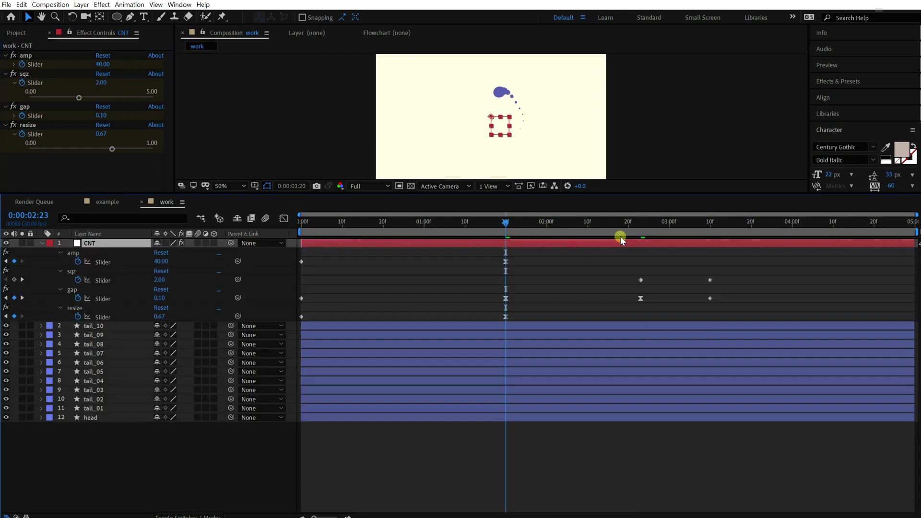
pyautogui.click(14, 261)
pyautogui.press('k')
pyautogui.click(159, 261)
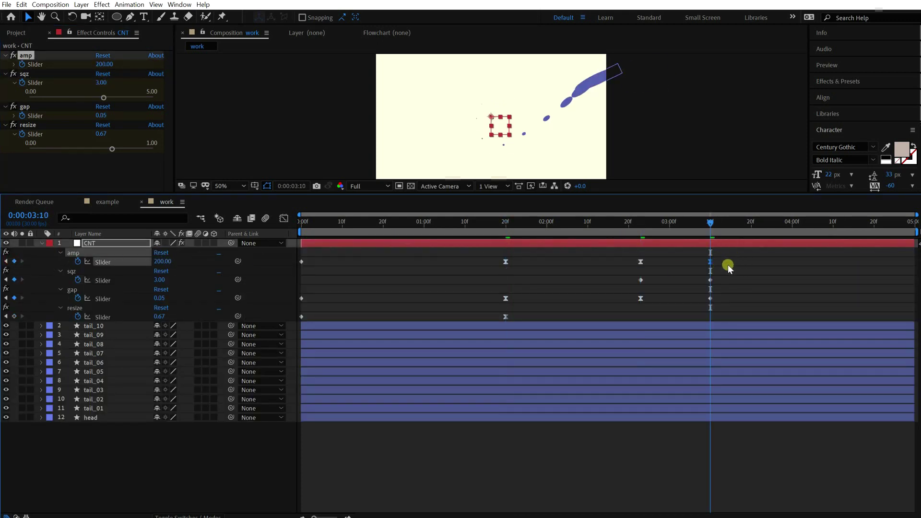
pyautogui.click(735, 458)
pyautogui.press('space')
pyautogui.press('space')
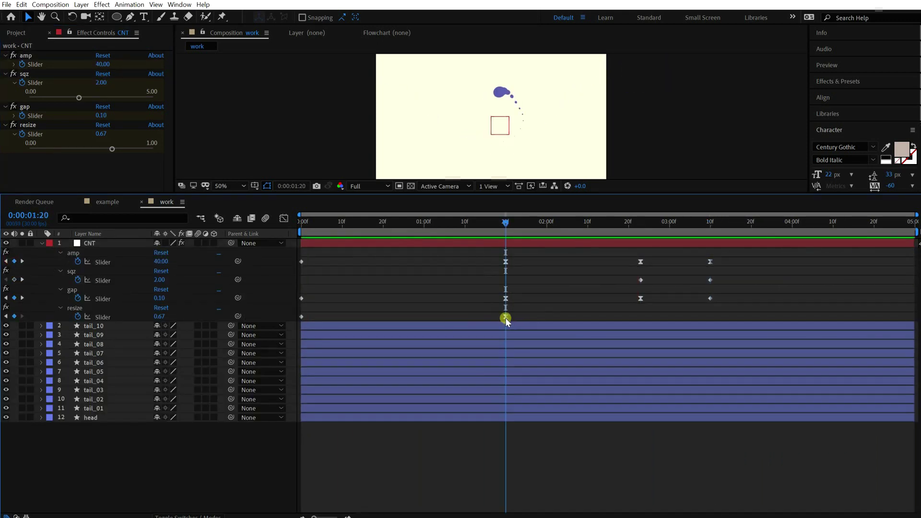
# Move the two resize keyframes to 1:00 and about 2:10.
pyautogui.moveTo(506, 317); pyautogui.dragTo(575, 318)
pyautogui.moveTo(302, 317); pyautogui.dragTo(460, 320)
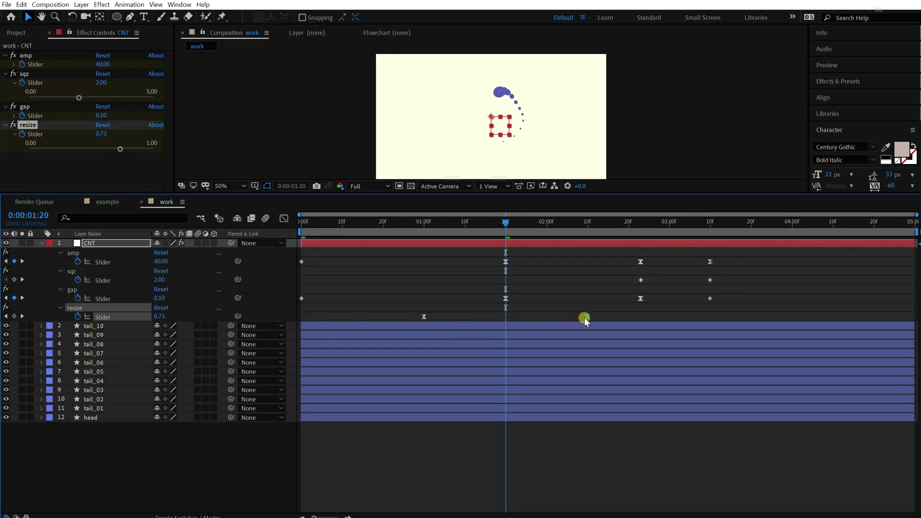